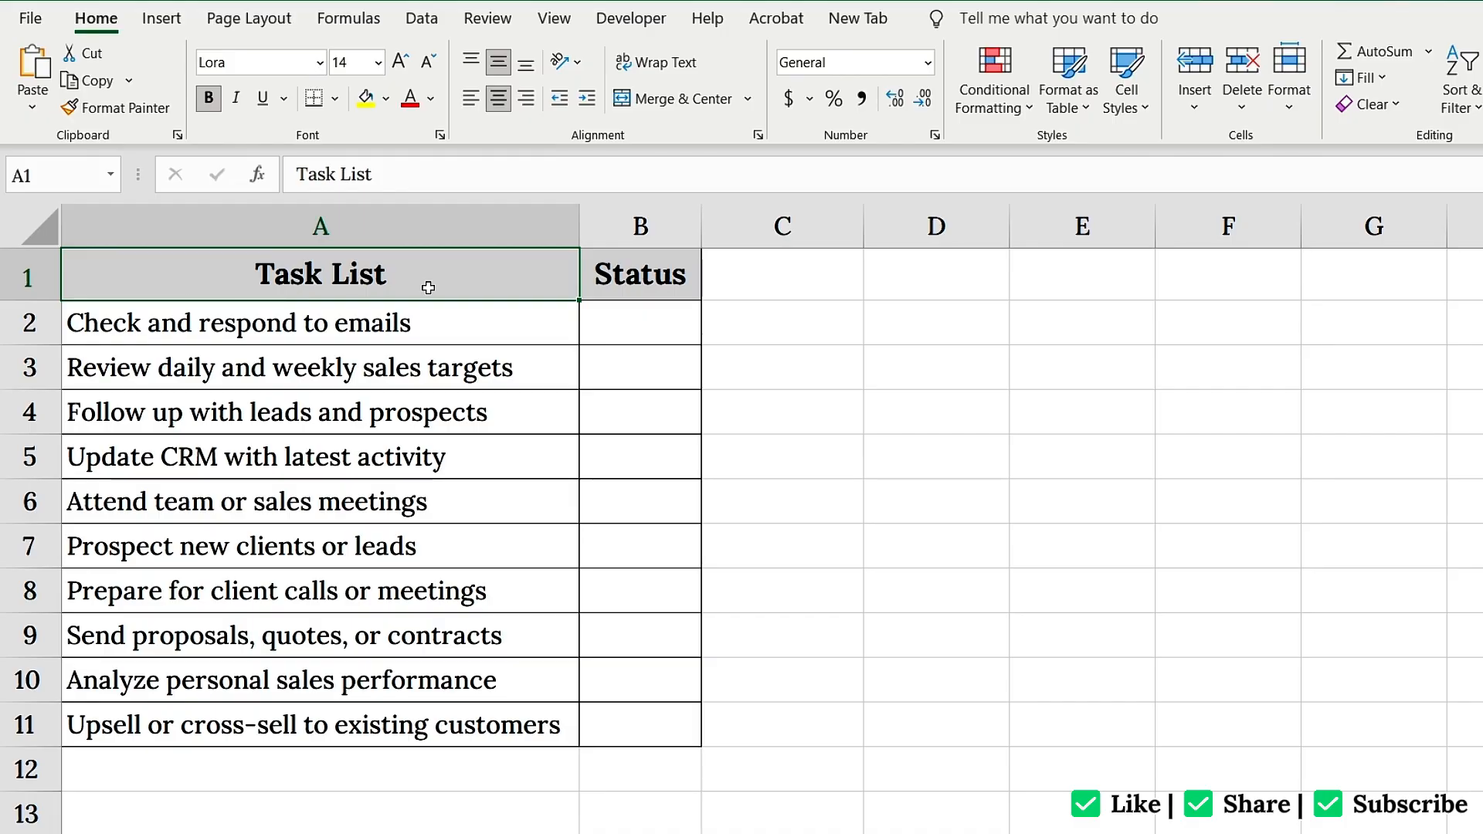
pyautogui.click(399, 235)
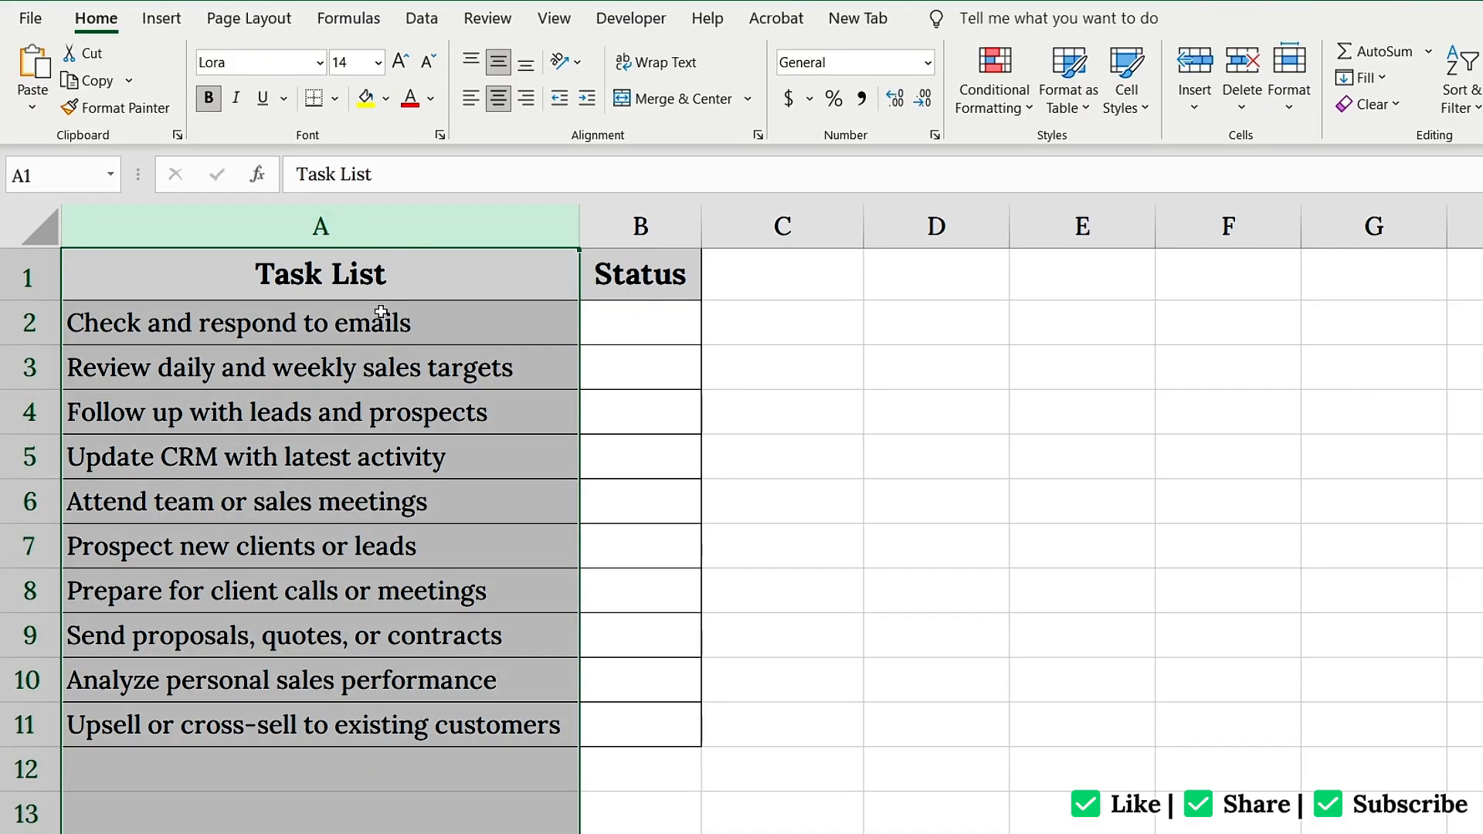
pyautogui.click(641, 228)
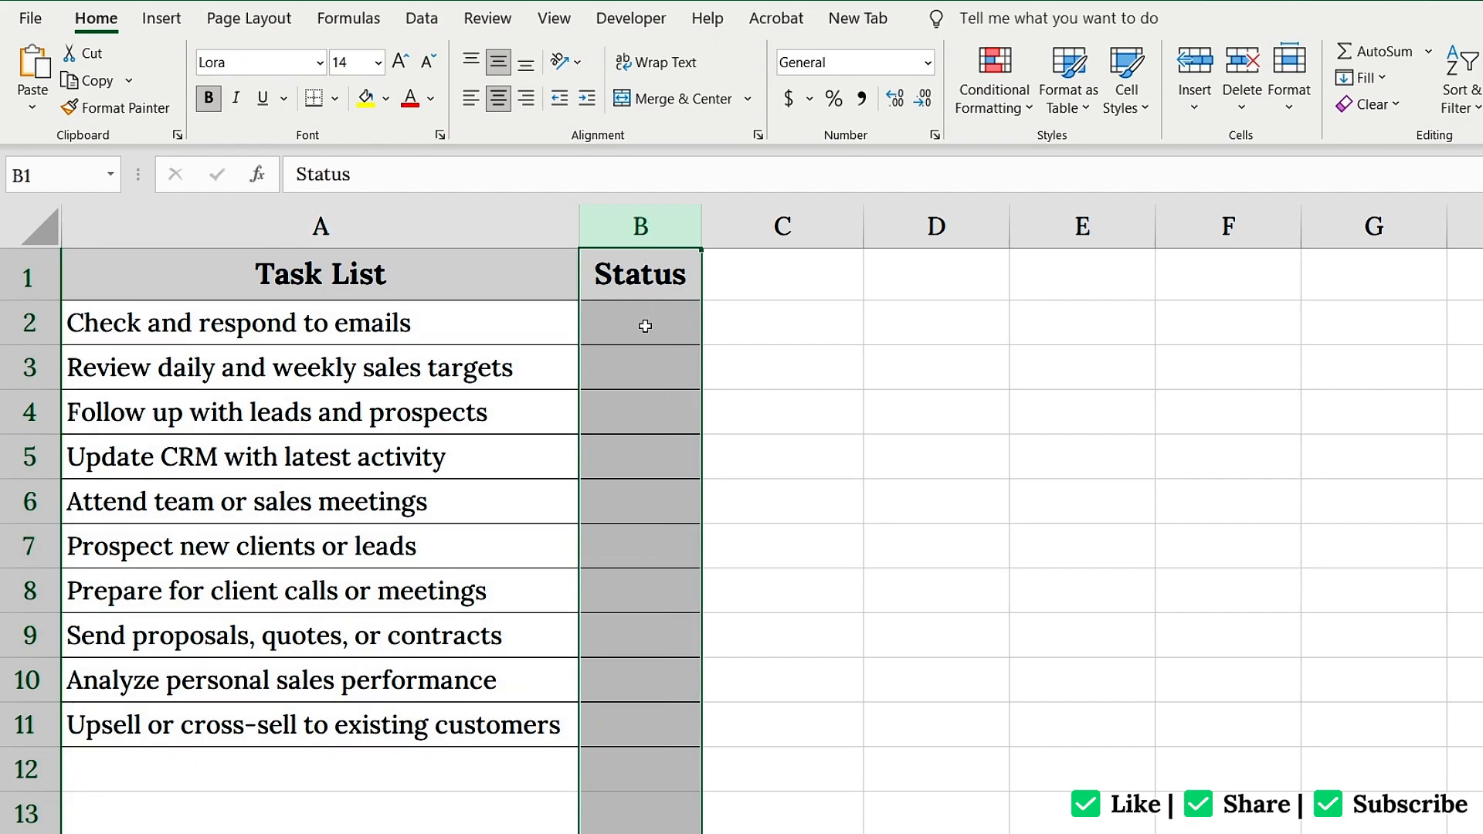
pyautogui.click(613, 278)
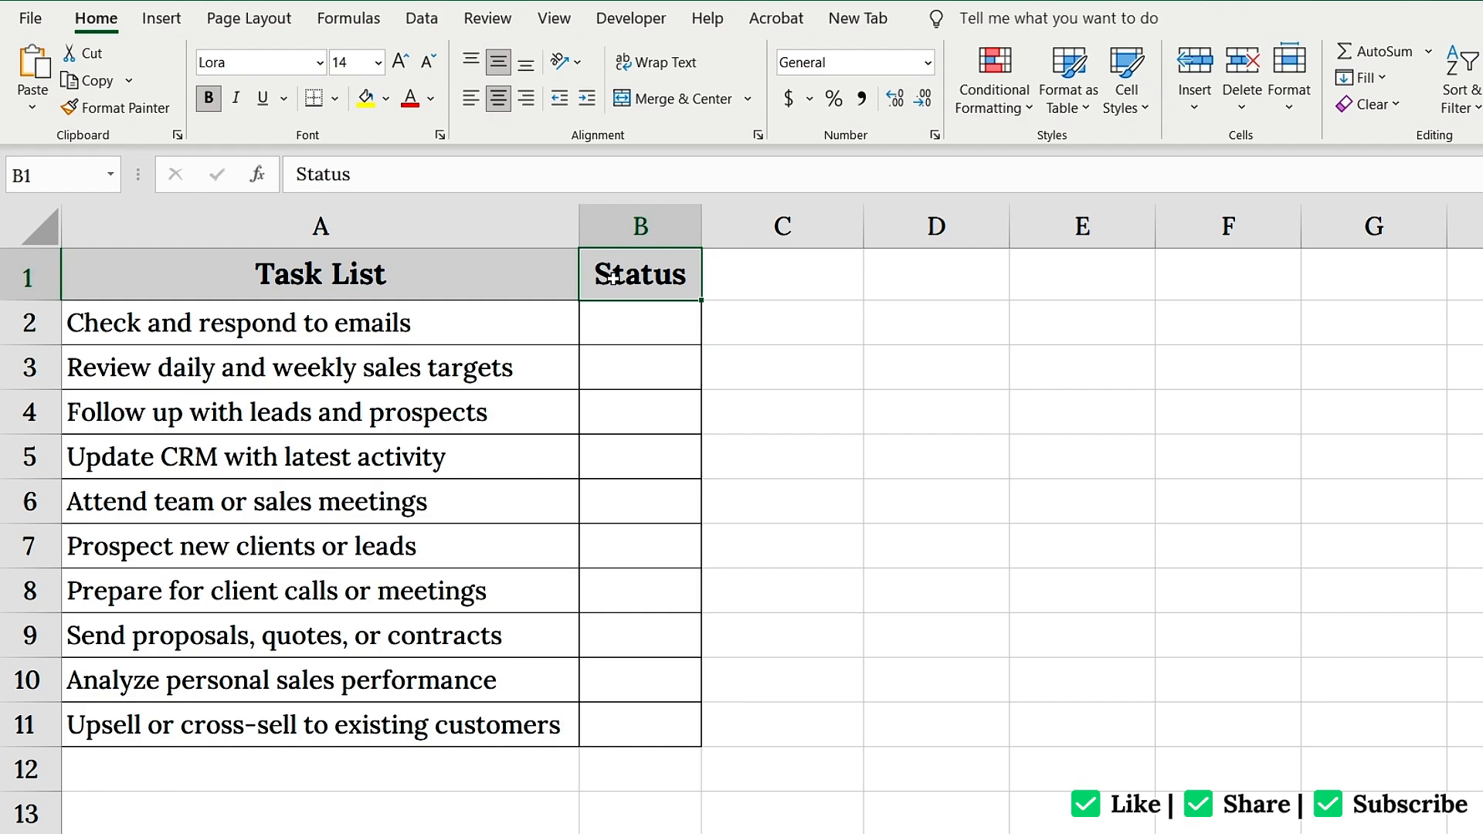
# Step: Check in the ribbon customization options that the Developer tab is enabled
pyautogui.click(646, 21)
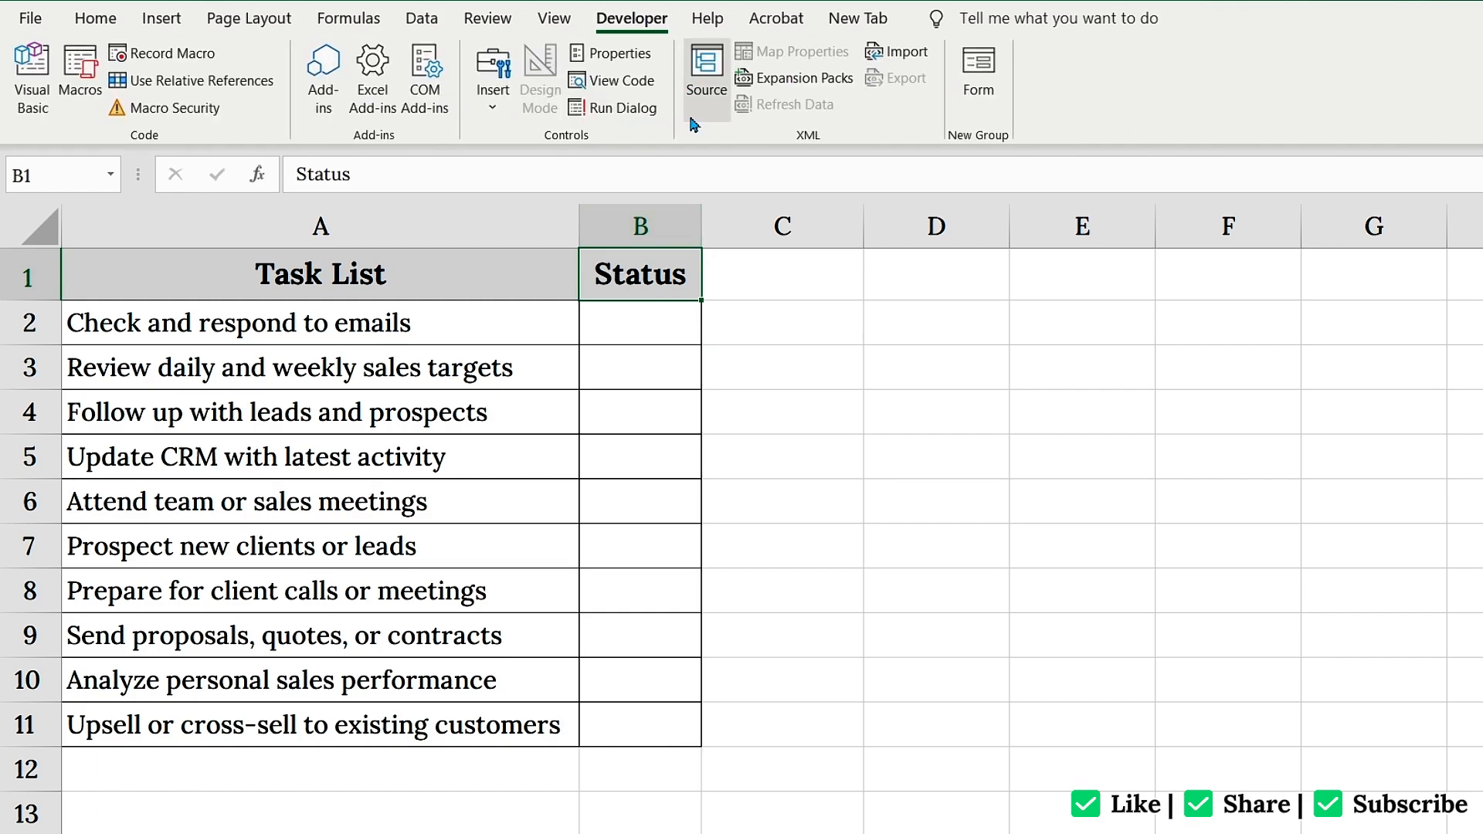
pyautogui.rightClick(668, 137)
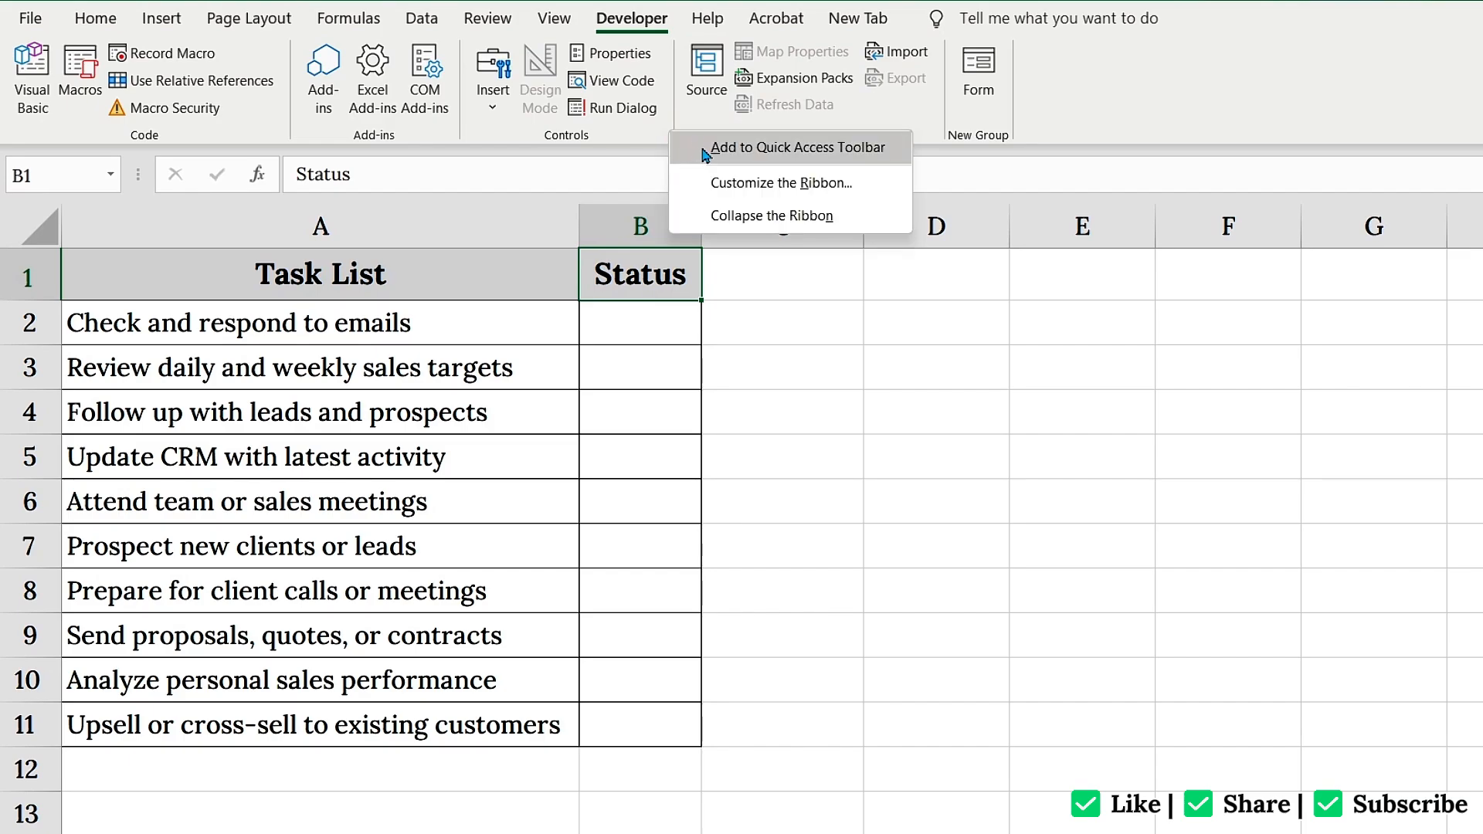
pyautogui.click(730, 186)
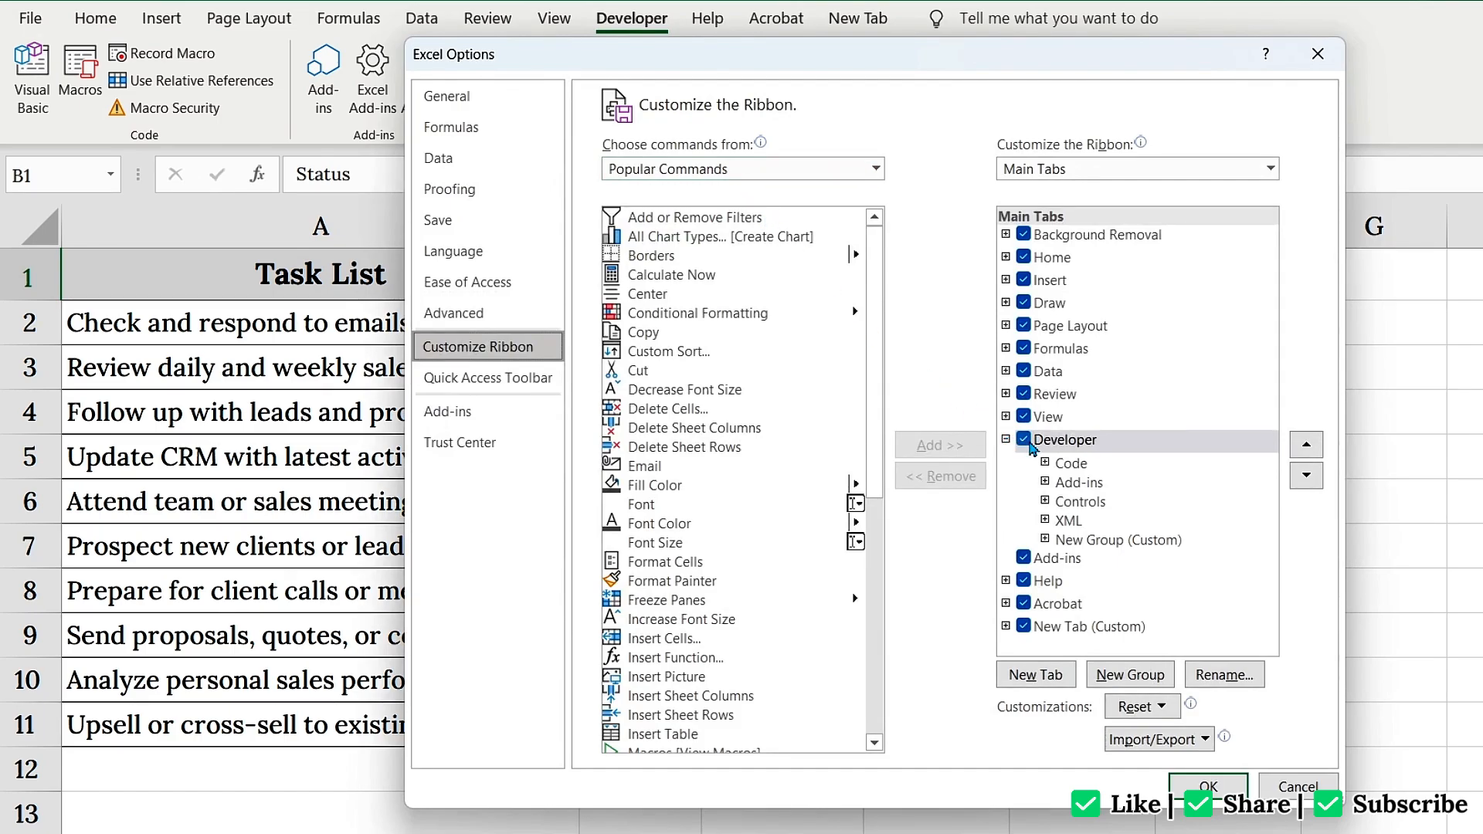
pyautogui.click(1208, 787)
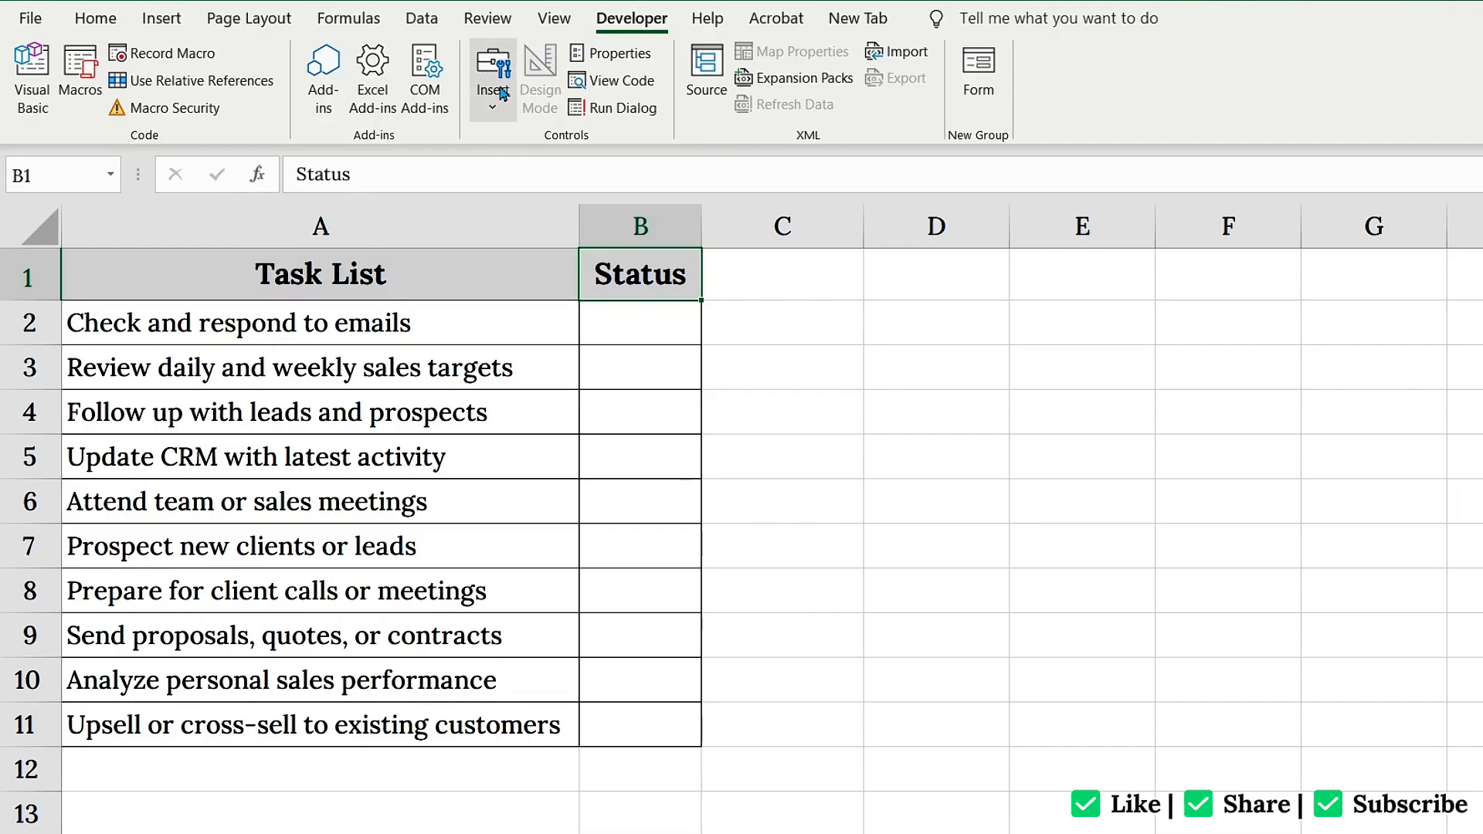
# Step: Insert a check box form control sized to fit inside cell B2
pyautogui.click(492, 113)
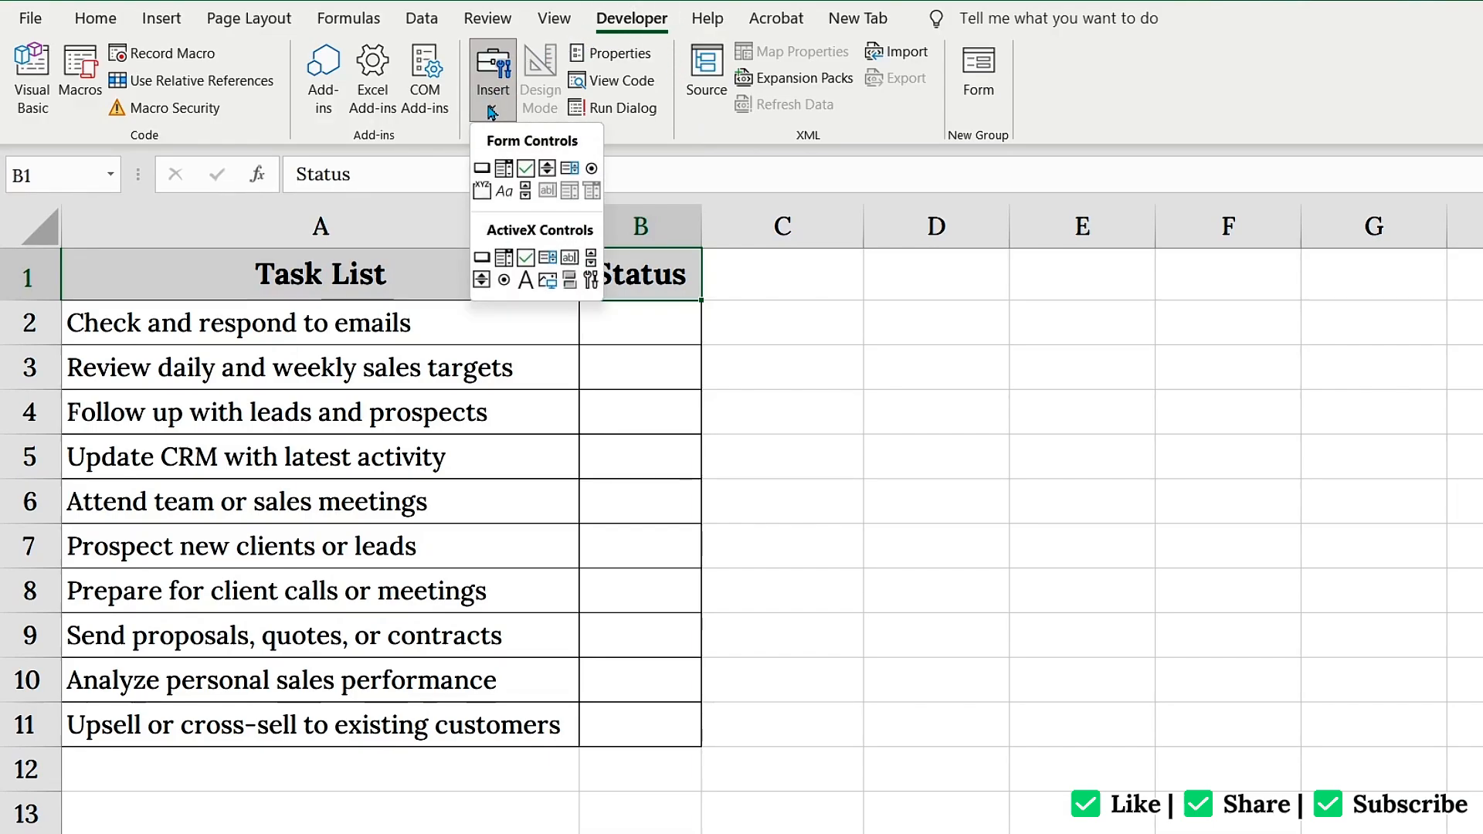
pyautogui.click(526, 170)
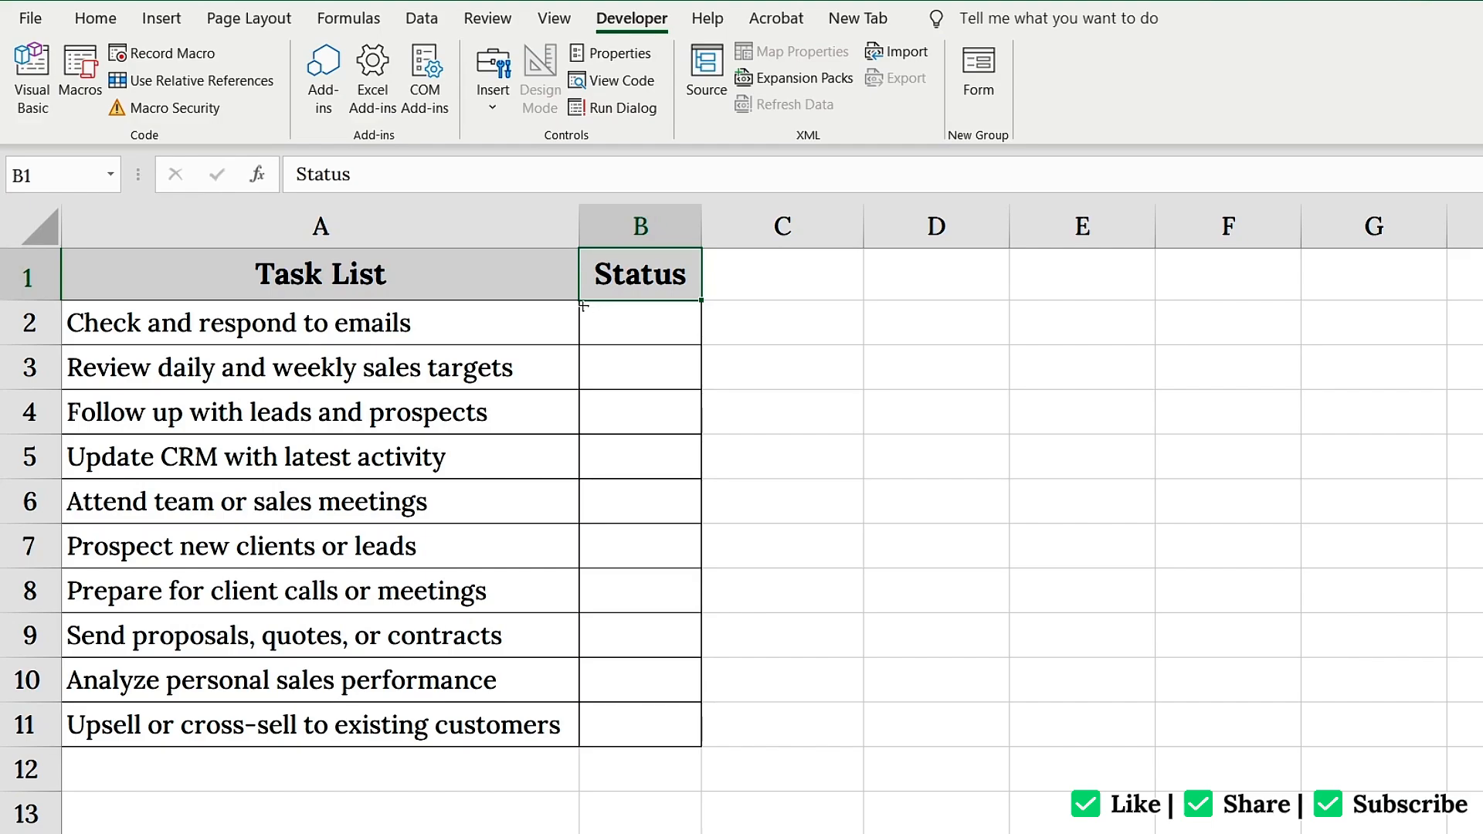
pyautogui.moveTo(582, 305)
pyautogui.mouseDown()
pyautogui.moveTo(618, 340)
pyautogui.moveTo(698, 343)
pyautogui.mouseUp()
# Step: Remove the label text from the check box in B2, then shrink and centre it within the cell
pyautogui.click(632, 325)
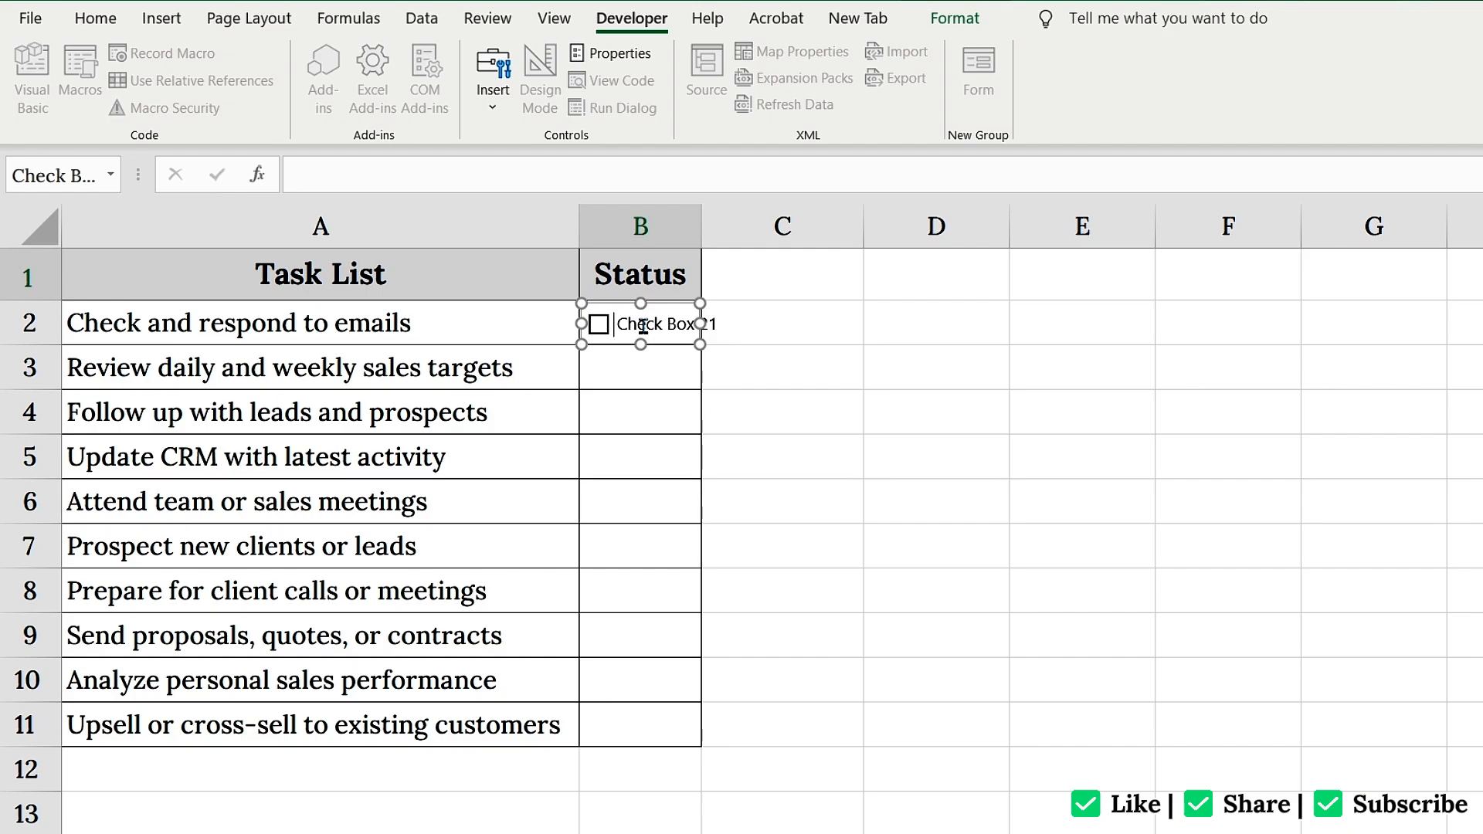
pyautogui.press('Delete')
pyautogui.press('Delete')
pyautogui.press('Delete')
pyautogui.press('Delete')
pyautogui.press('Delete')
pyautogui.press('Delete')
pyautogui.press('Delete')
pyautogui.press('Delete')
pyautogui.press('Delete')
pyautogui.press('Delete')
pyautogui.press('Delete')
pyautogui.press('Delete')
pyautogui.moveTo(701, 324); pyautogui.dragTo(637, 324)
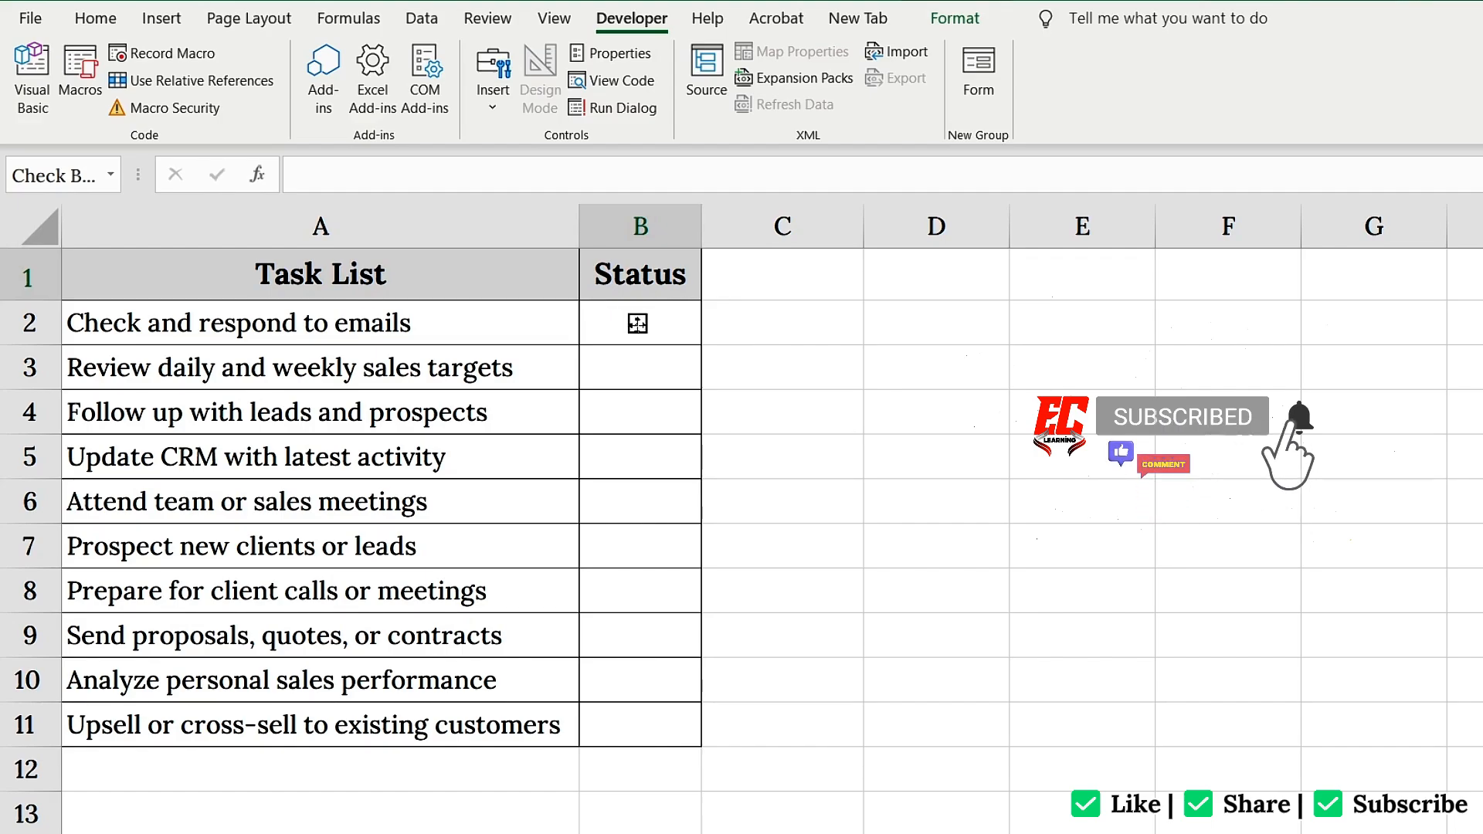
# Step: Fill the check box from B2 down through B11 so every task has one
pyautogui.click(694, 340)
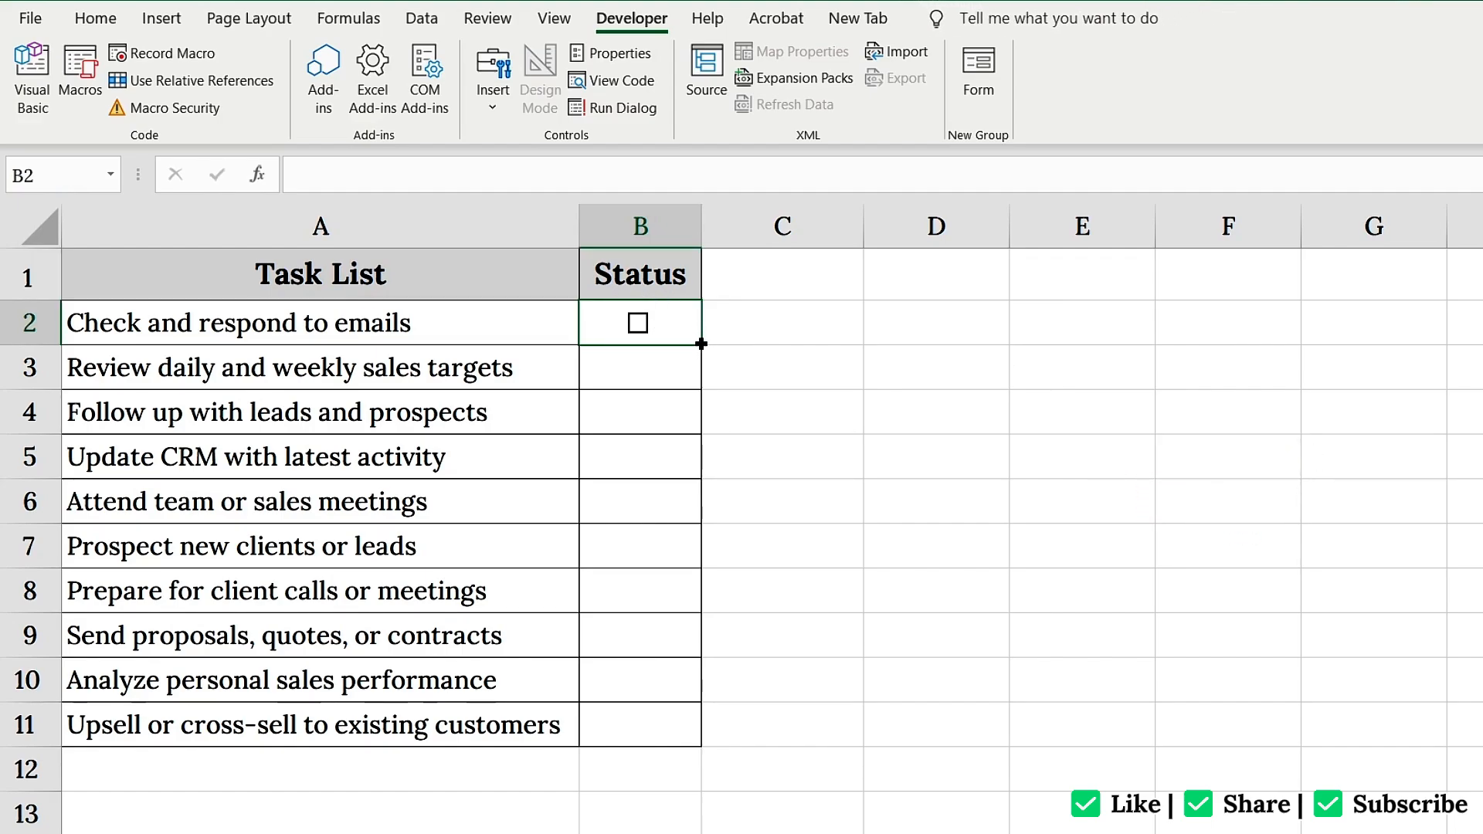
pyautogui.moveTo(699, 345); pyautogui.dragTo(705, 711)
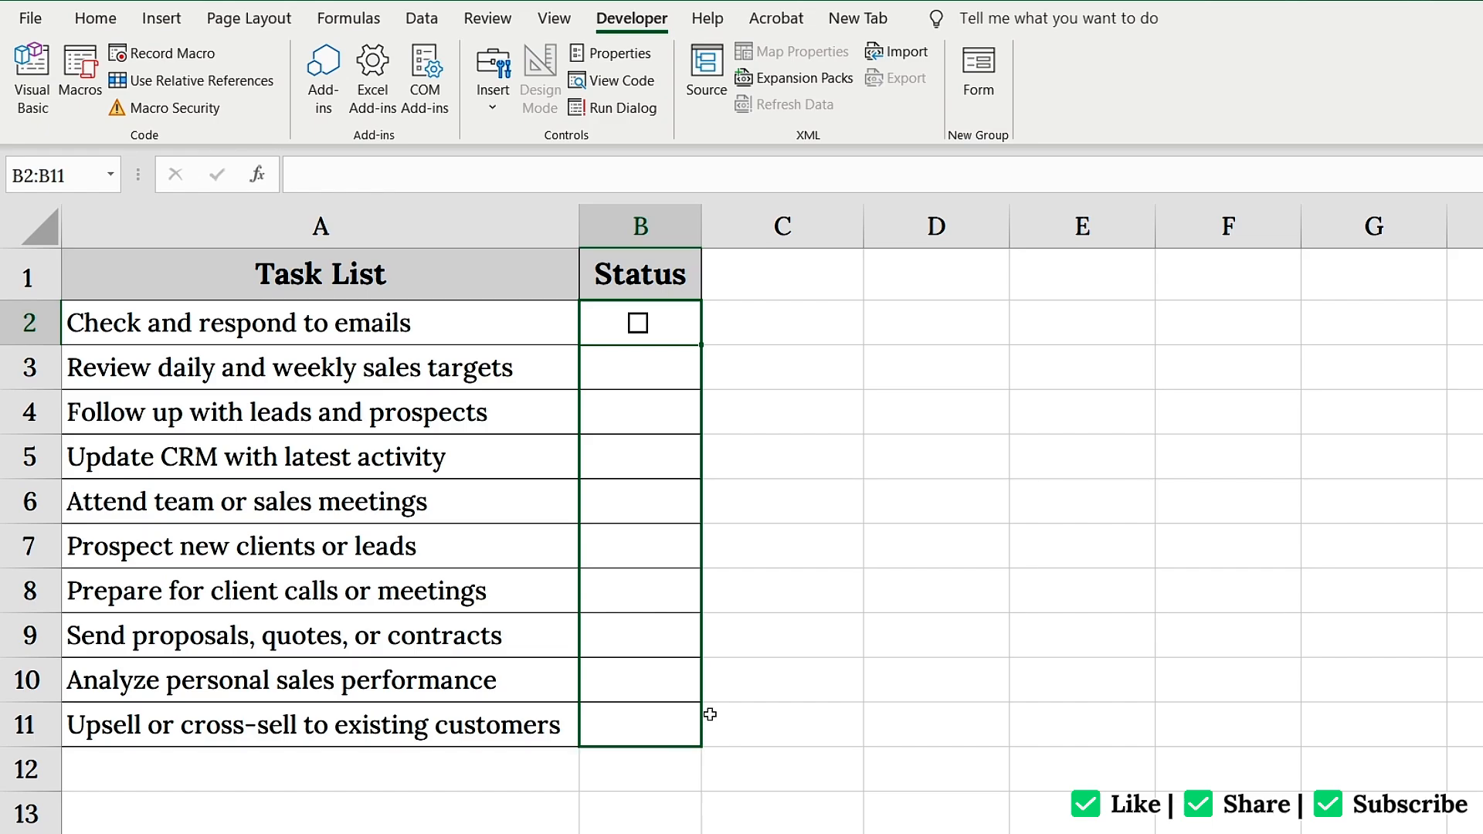
pyautogui.click(674, 325)
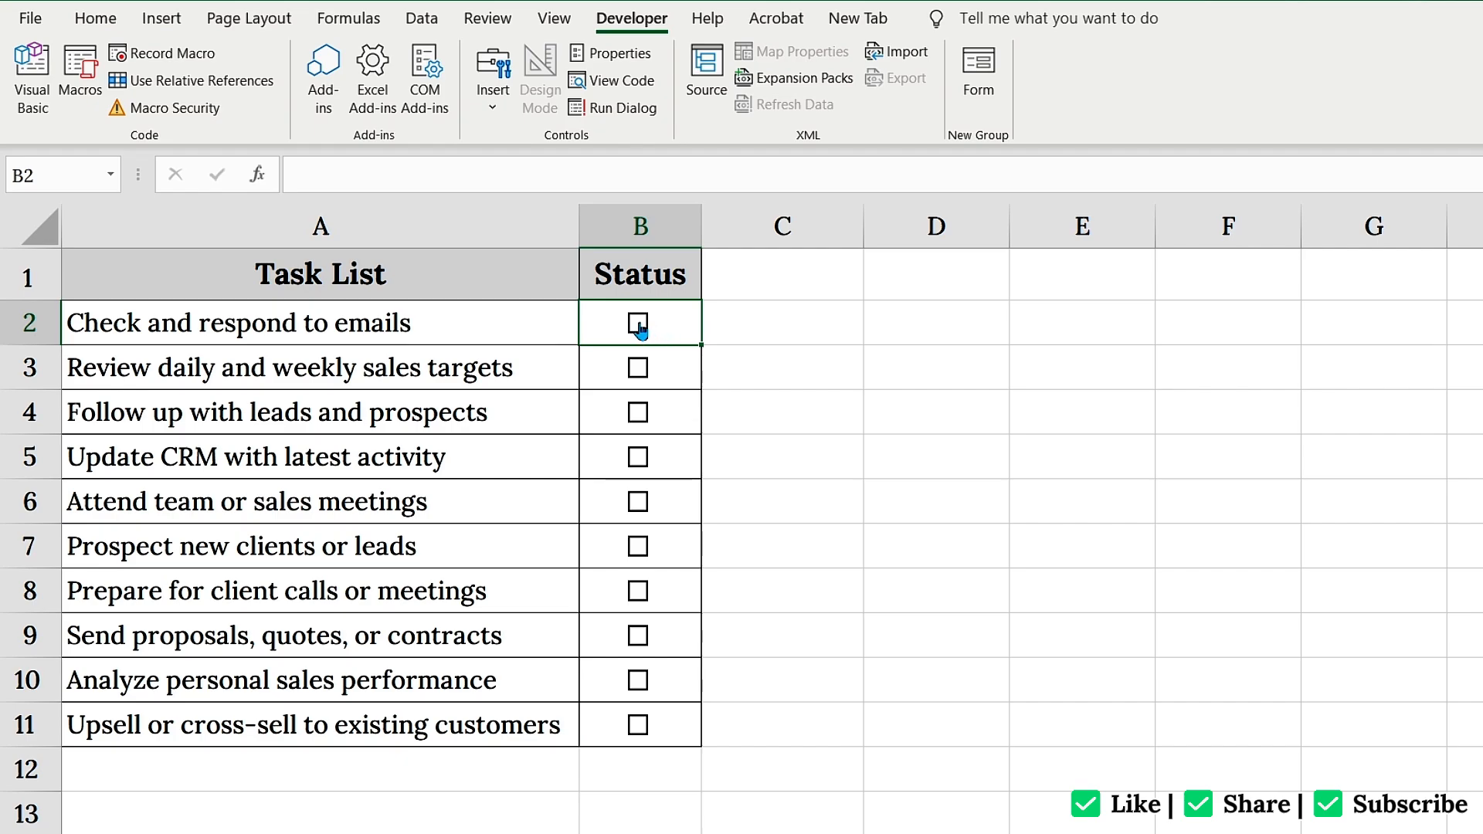
# Step: Link the check box in B2 to cell C2 and the one in B3 to cell C3
pyautogui.rightClick(640, 327)
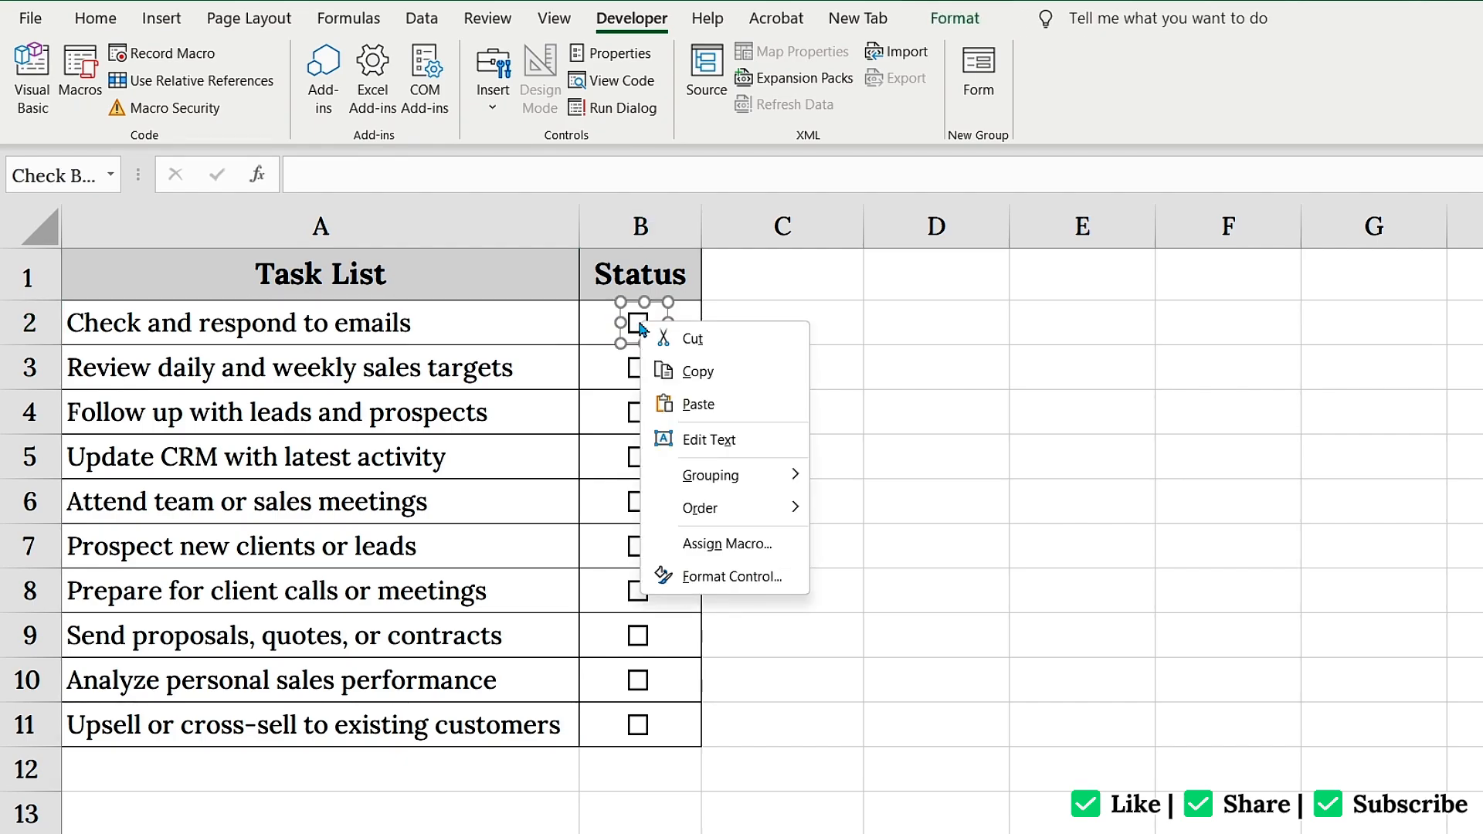
pyautogui.click(703, 576)
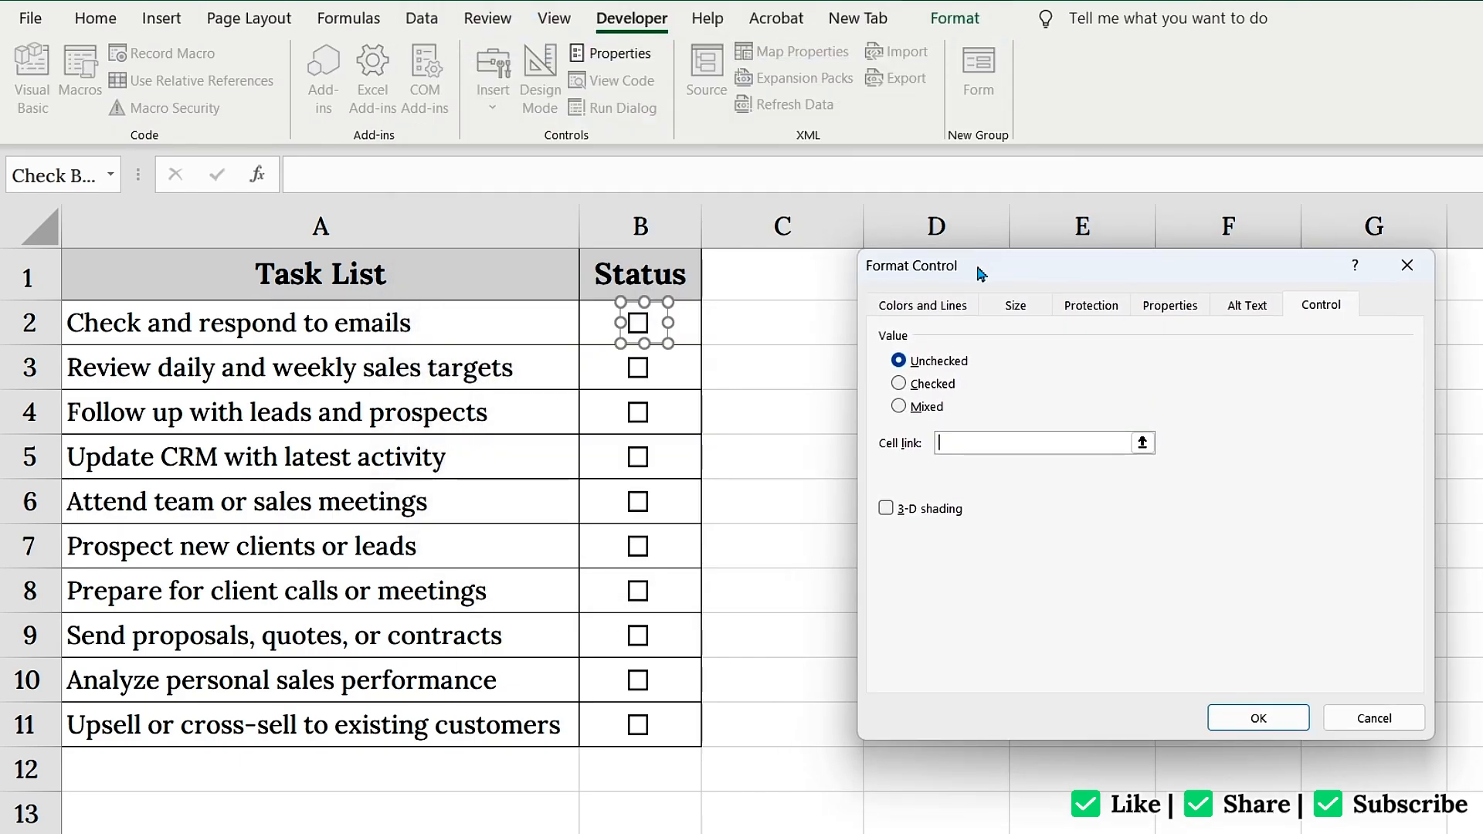
pyautogui.click(786, 328)
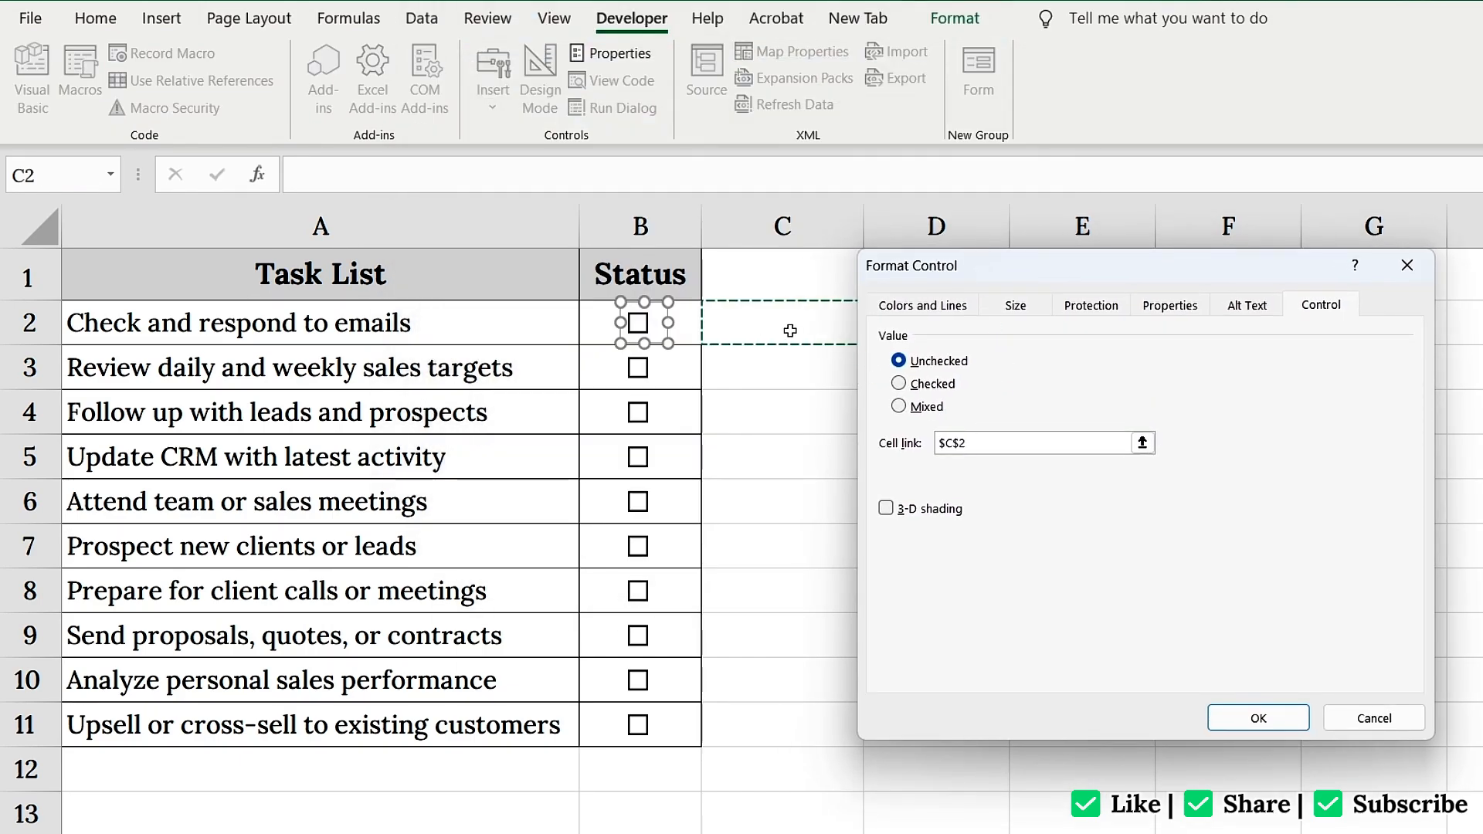
pyautogui.click(1246, 719)
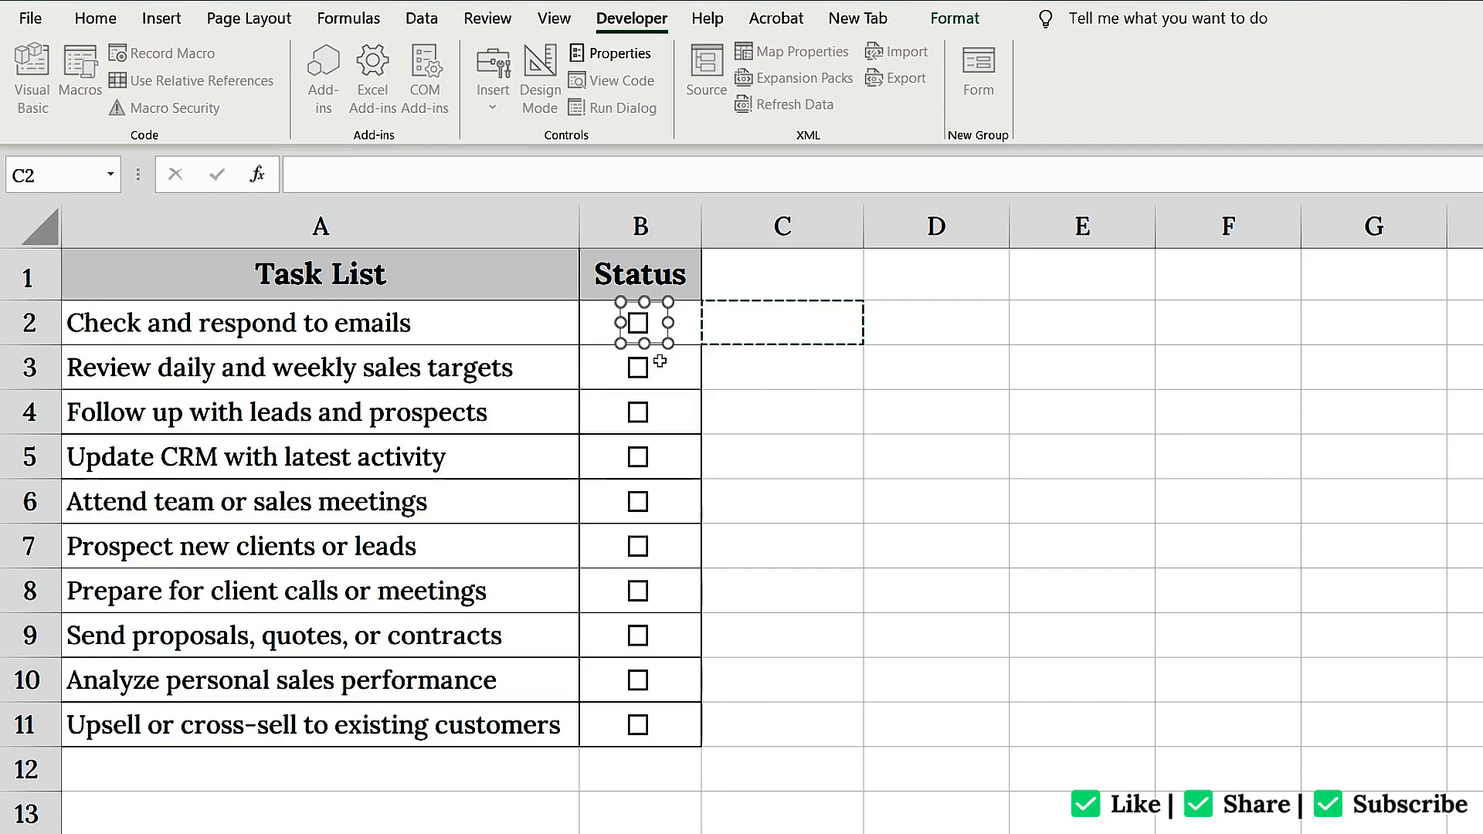
pyautogui.rightClick(642, 370)
pyautogui.click(730, 627)
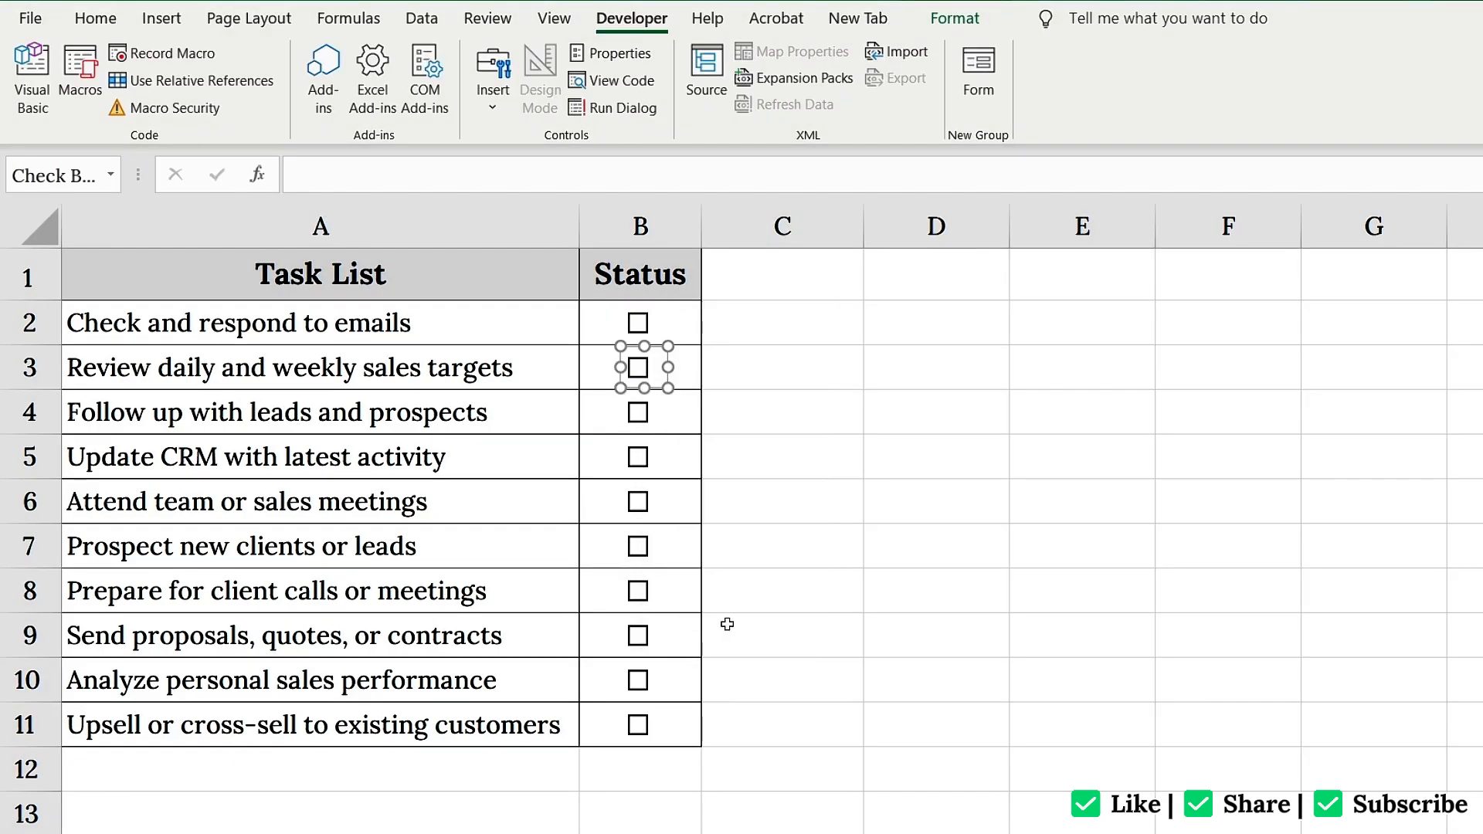
pyautogui.click(960, 443)
pyautogui.click(791, 369)
pyautogui.click(1257, 718)
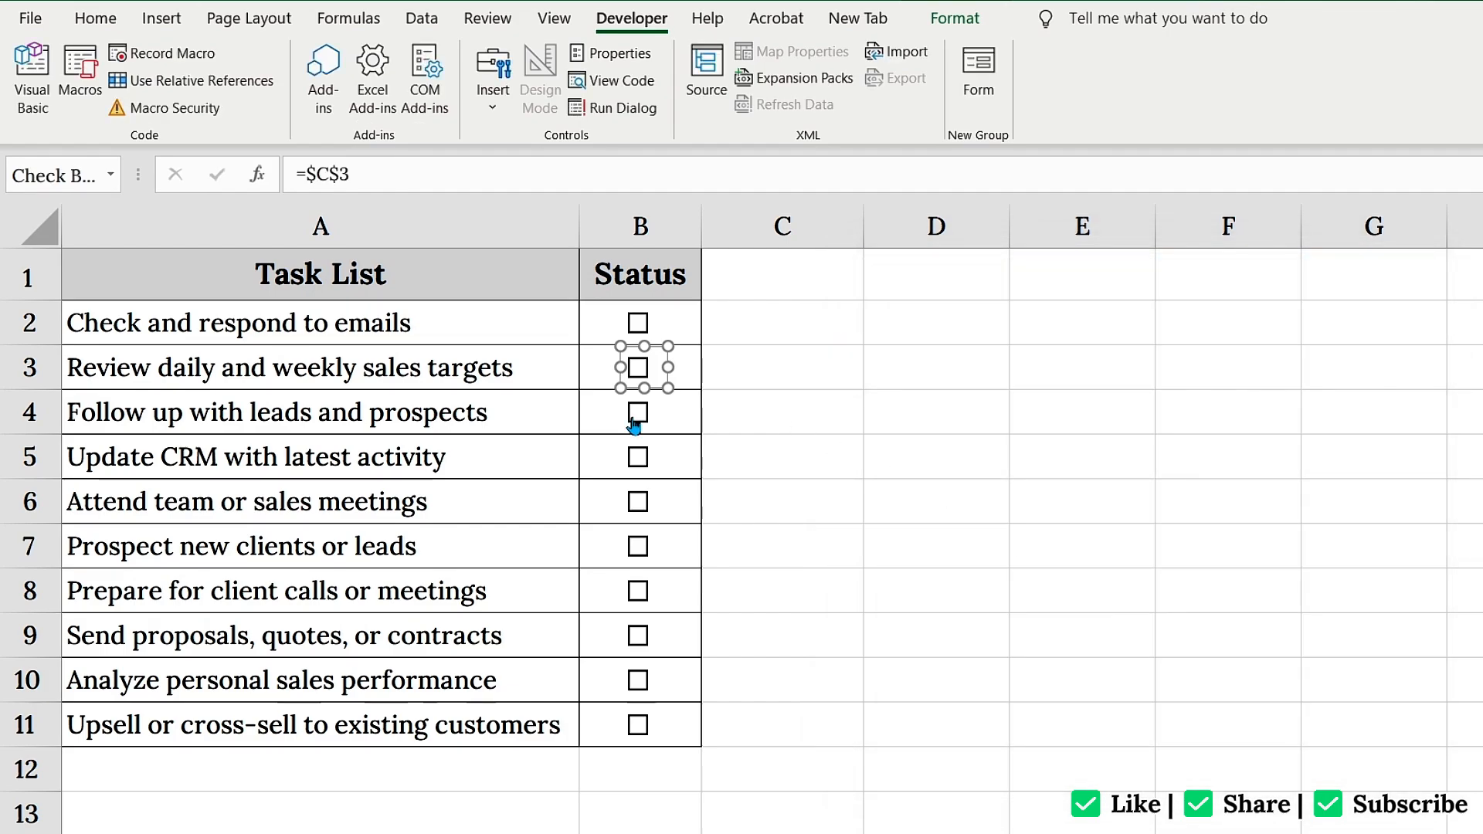
# Step: Link the check box in B4 to cell C4 and the one in B5 to cell C5
pyautogui.rightClick(639, 412)
pyautogui.click(741, 672)
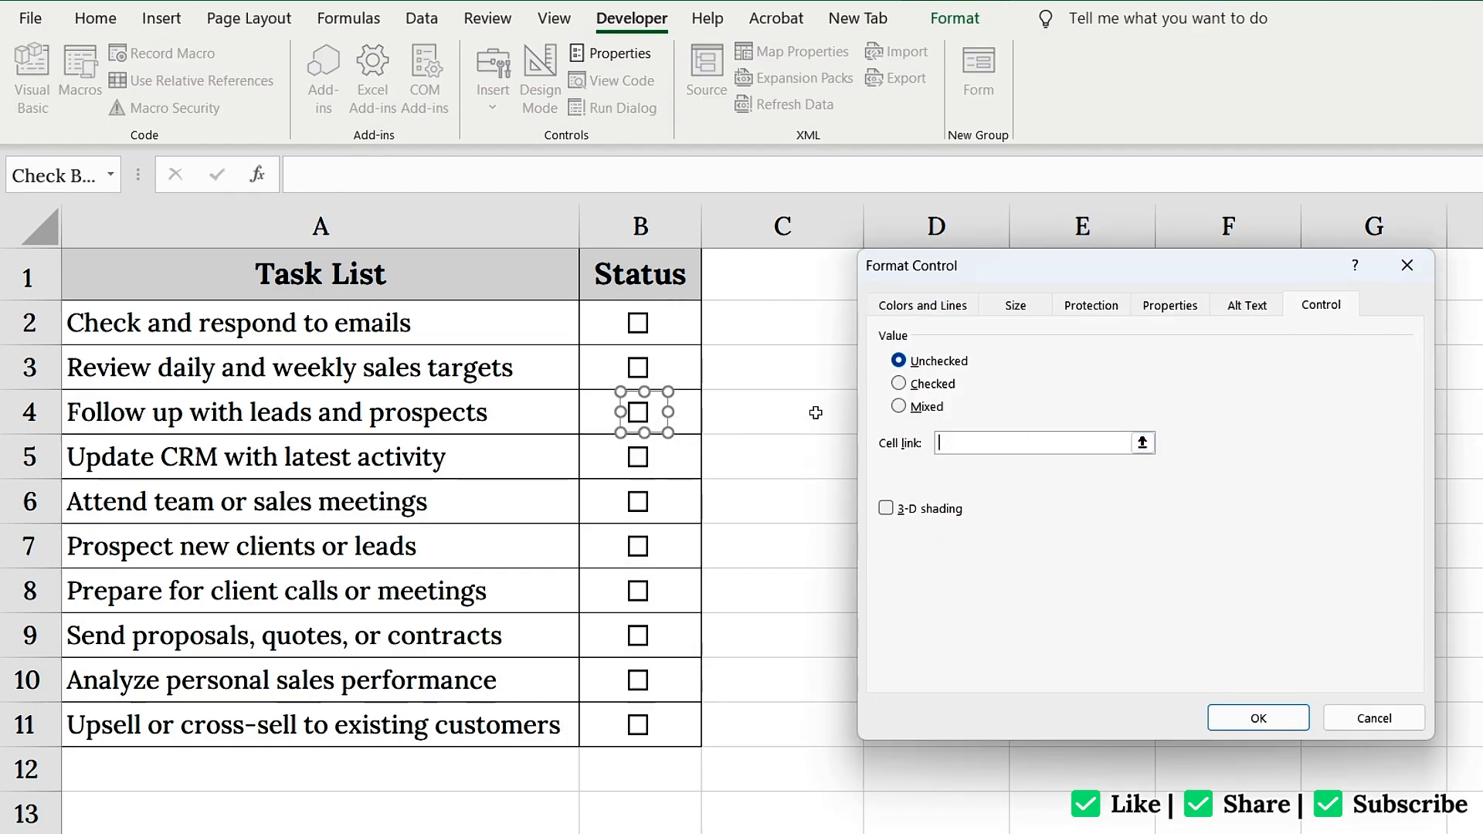
pyautogui.click(811, 414)
pyautogui.click(1257, 719)
pyautogui.rightClick(639, 456)
pyautogui.click(725, 713)
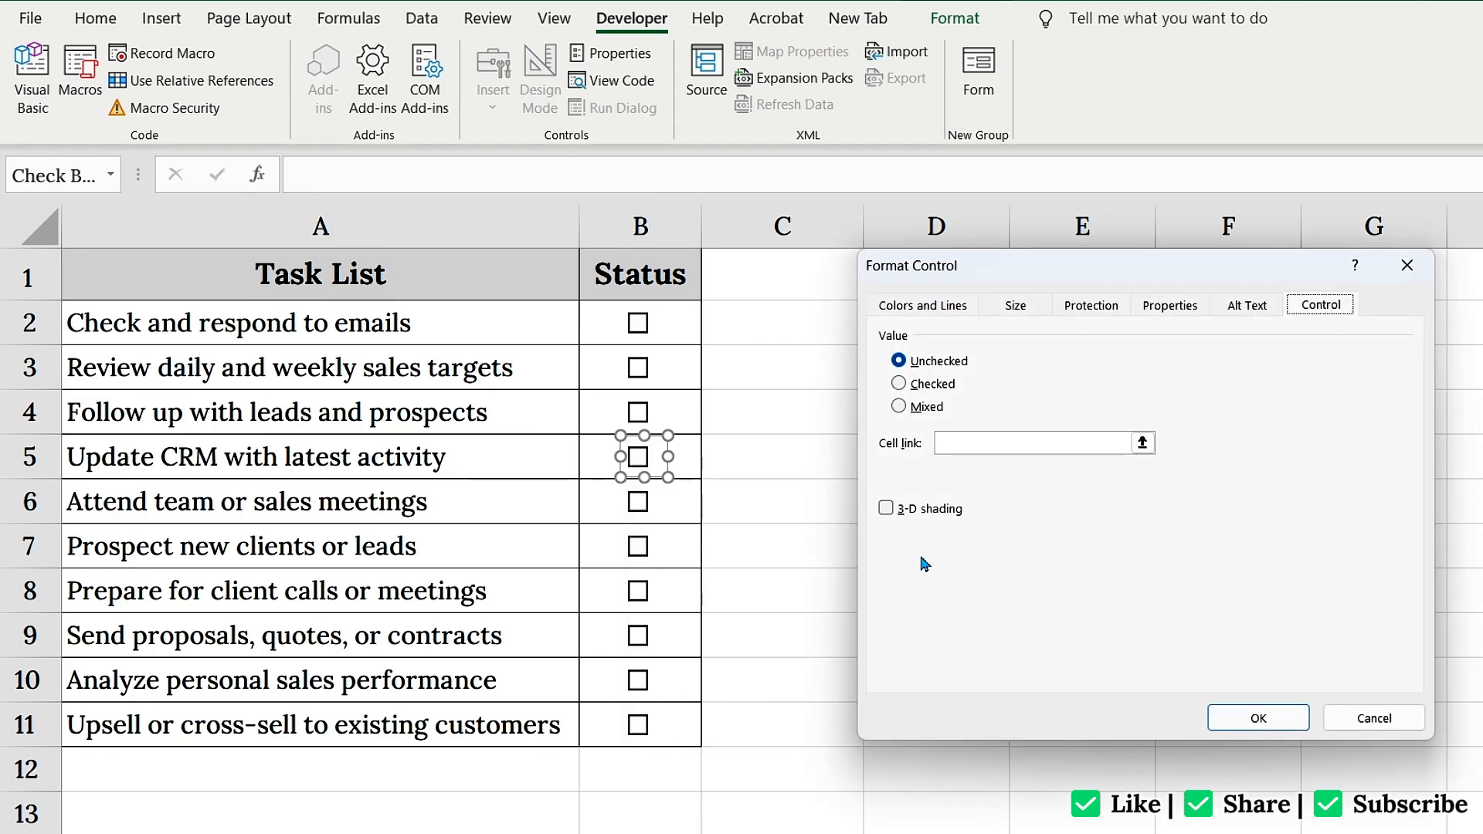
pyautogui.click(817, 457)
pyautogui.click(1258, 718)
# Step: Link the check box in B6 to cell C6 and the one in B7 to cell C7
pyautogui.rightClick(638, 501)
pyautogui.click(734, 762)
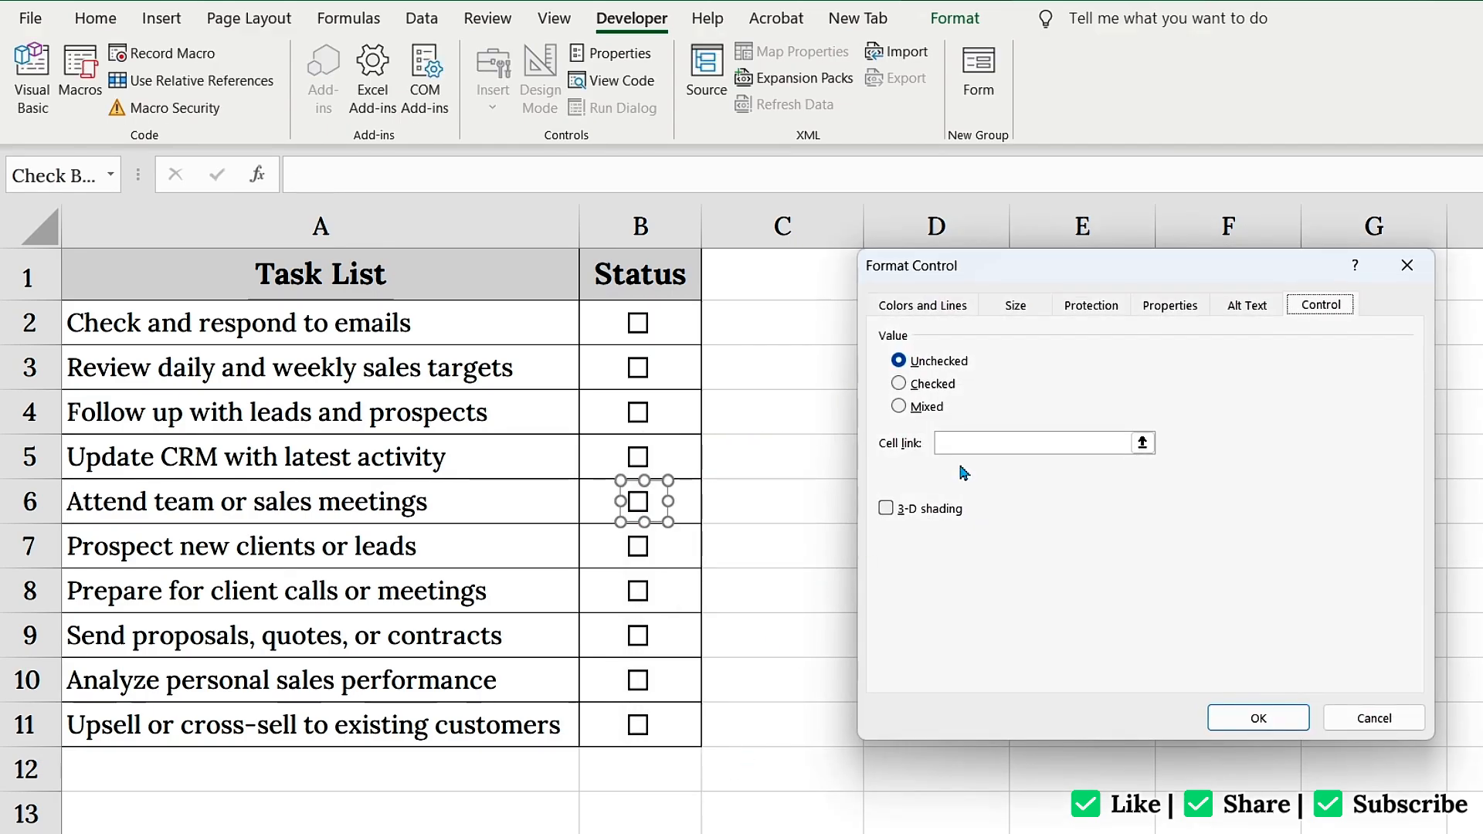
pyautogui.click(818, 501)
pyautogui.click(1258, 719)
pyautogui.rightClick(639, 546)
pyautogui.click(727, 804)
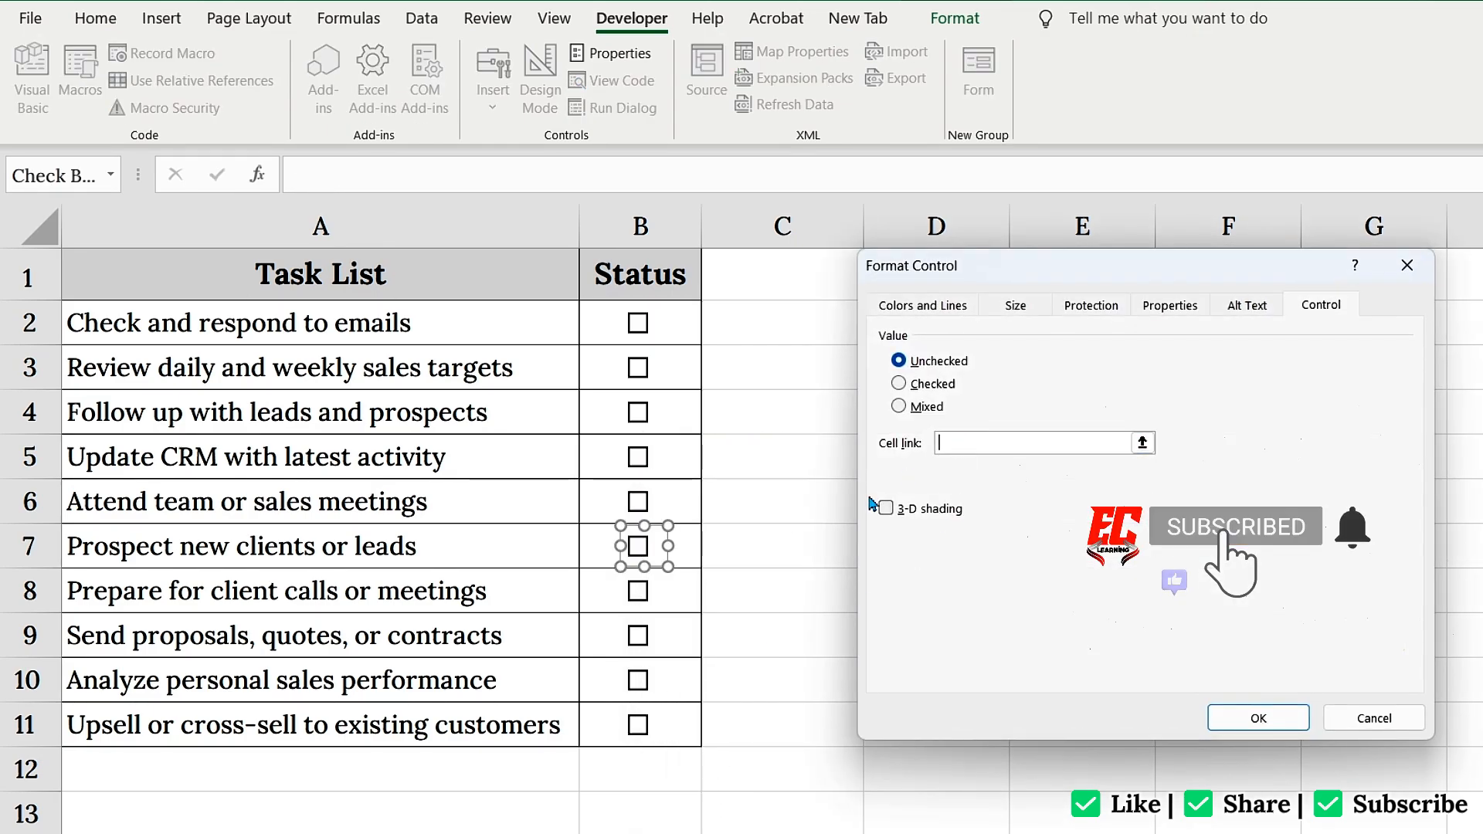
pyautogui.click(817, 546)
pyautogui.click(1257, 718)
# Step: Link the check box in B8 to cell C8 and the one in B9 to cell C9
pyautogui.rightClick(638, 591)
pyautogui.click(724, 831)
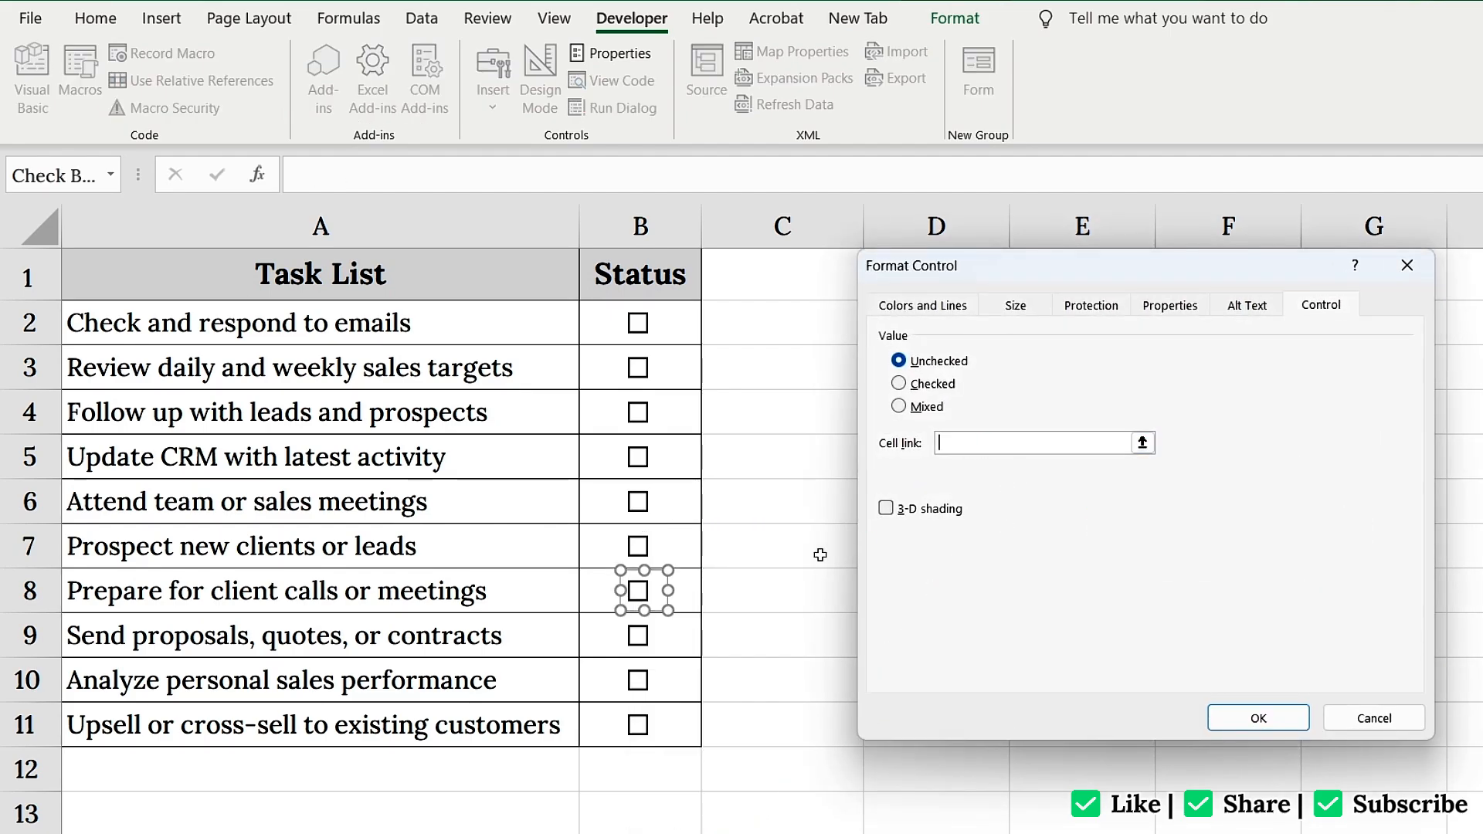
pyautogui.click(817, 592)
pyautogui.click(1257, 718)
pyautogui.rightClick(638, 636)
pyautogui.click(729, 616)
pyautogui.click(817, 635)
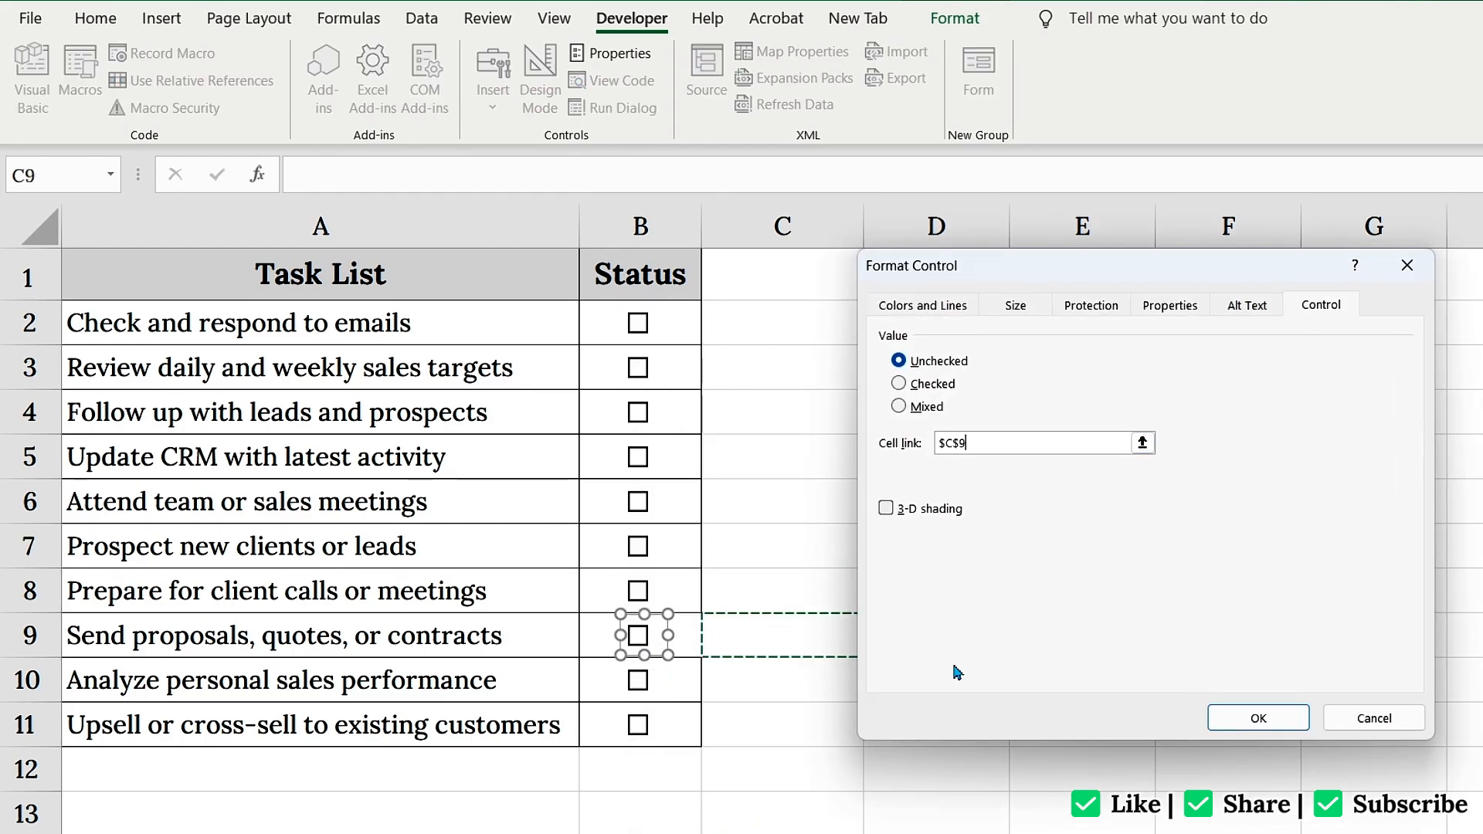
pyautogui.click(1258, 718)
# Step: Link the check box in B10 to cell C10 and the one in B11 to cell C11
pyautogui.rightClick(638, 680)
pyautogui.click(730, 629)
pyautogui.click(800, 680)
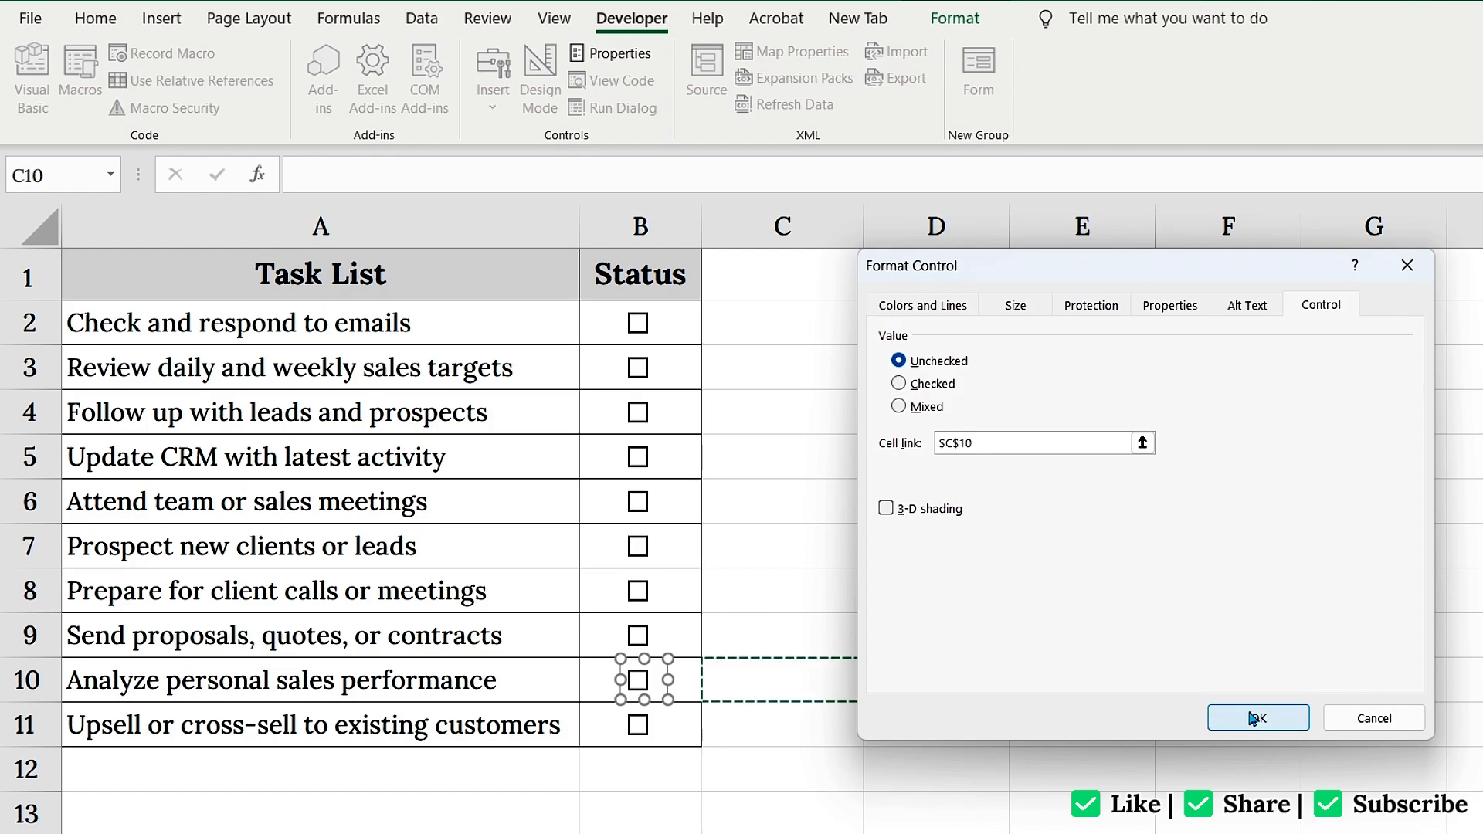
pyautogui.click(1257, 718)
pyautogui.rightClick(638, 725)
pyautogui.click(772, 730)
pyautogui.click(795, 725)
pyautogui.click(1257, 718)
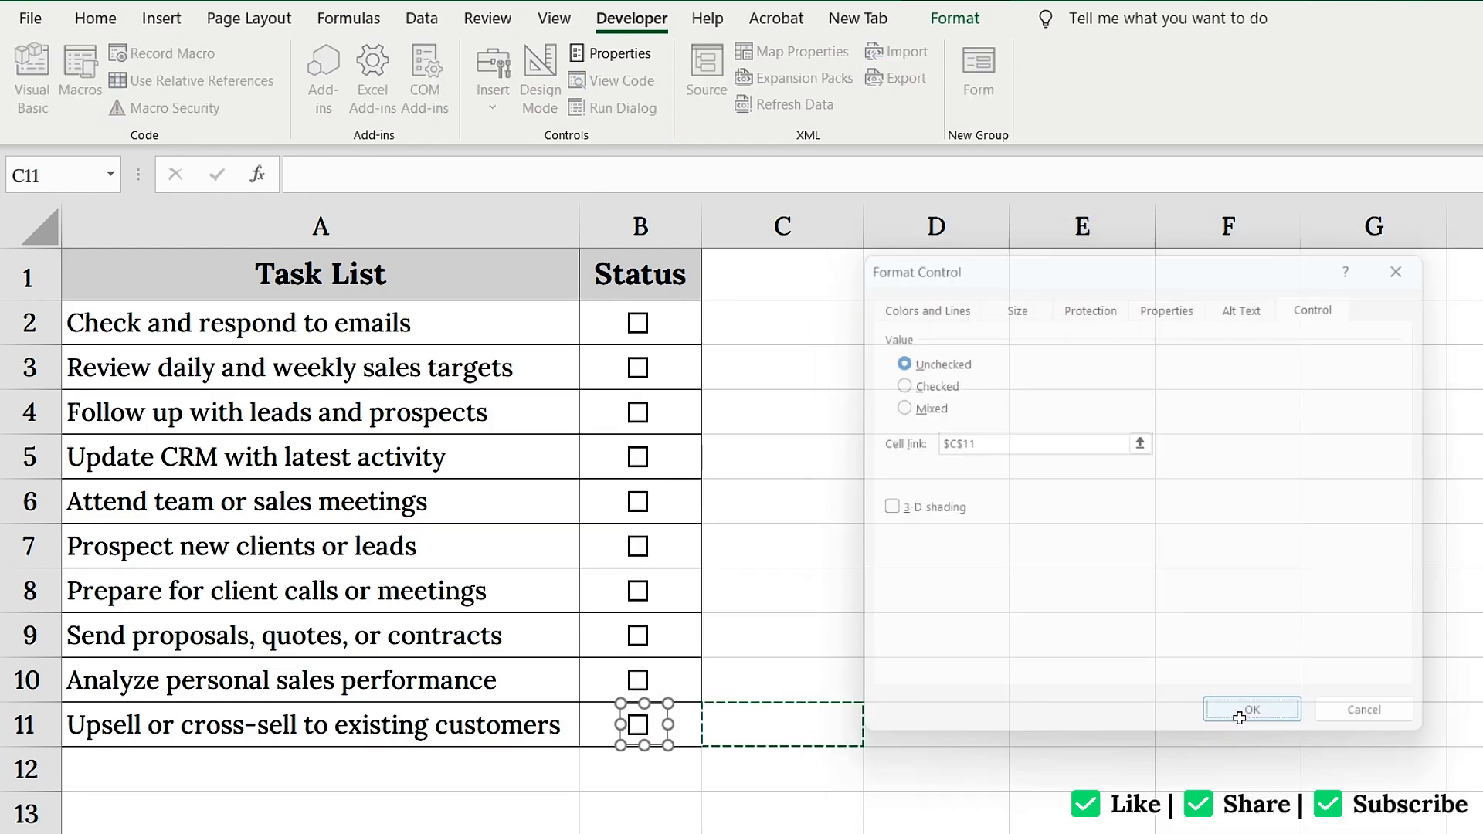
# Step: Test the cell links by toggling the check boxes in B2 to B4, leaving B2 and B4 ticked and B3 unticked
pyautogui.click(678, 329)
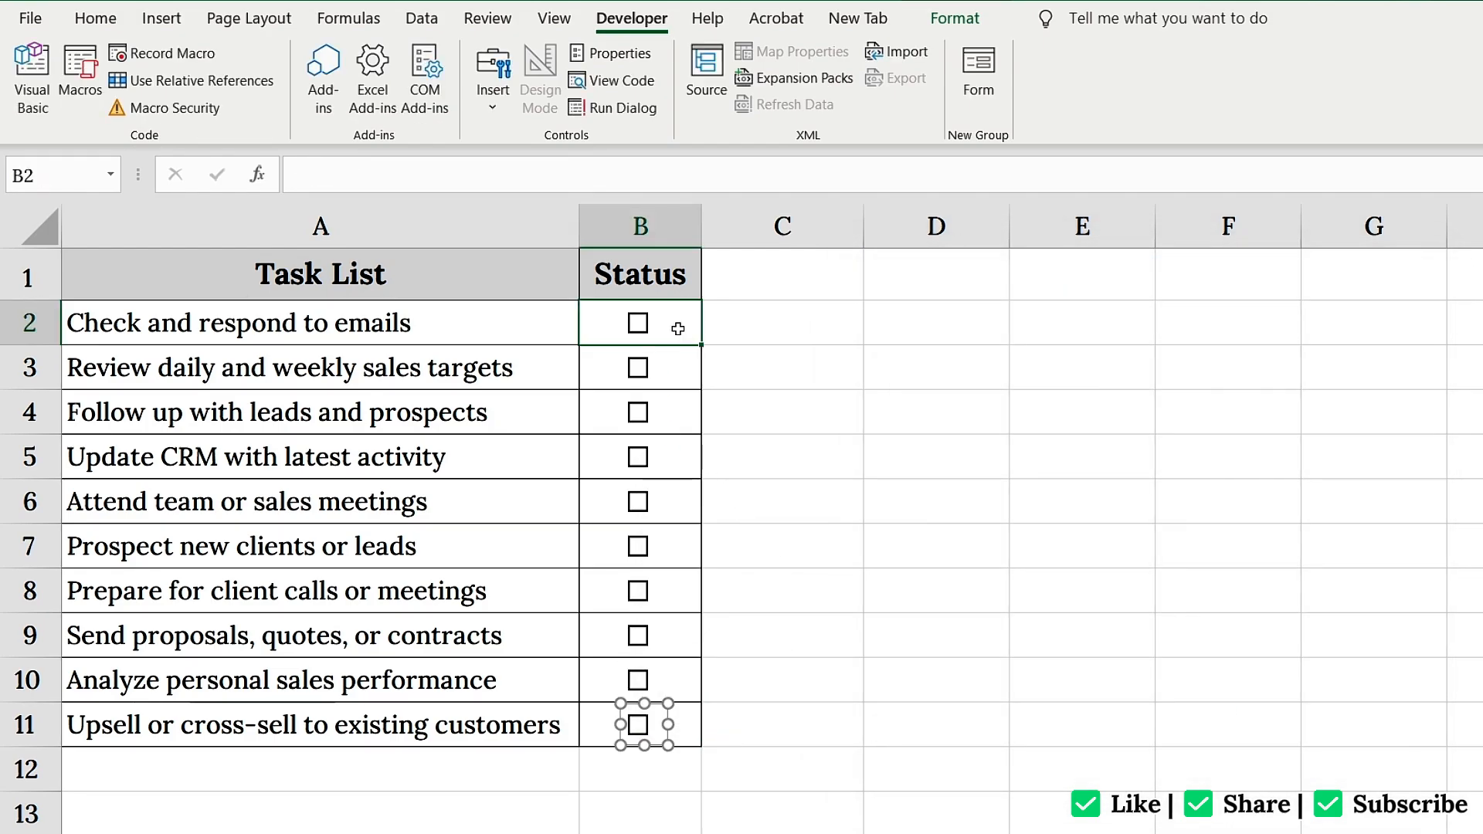
pyautogui.click(638, 322)
pyautogui.click(638, 323)
pyautogui.click(638, 369)
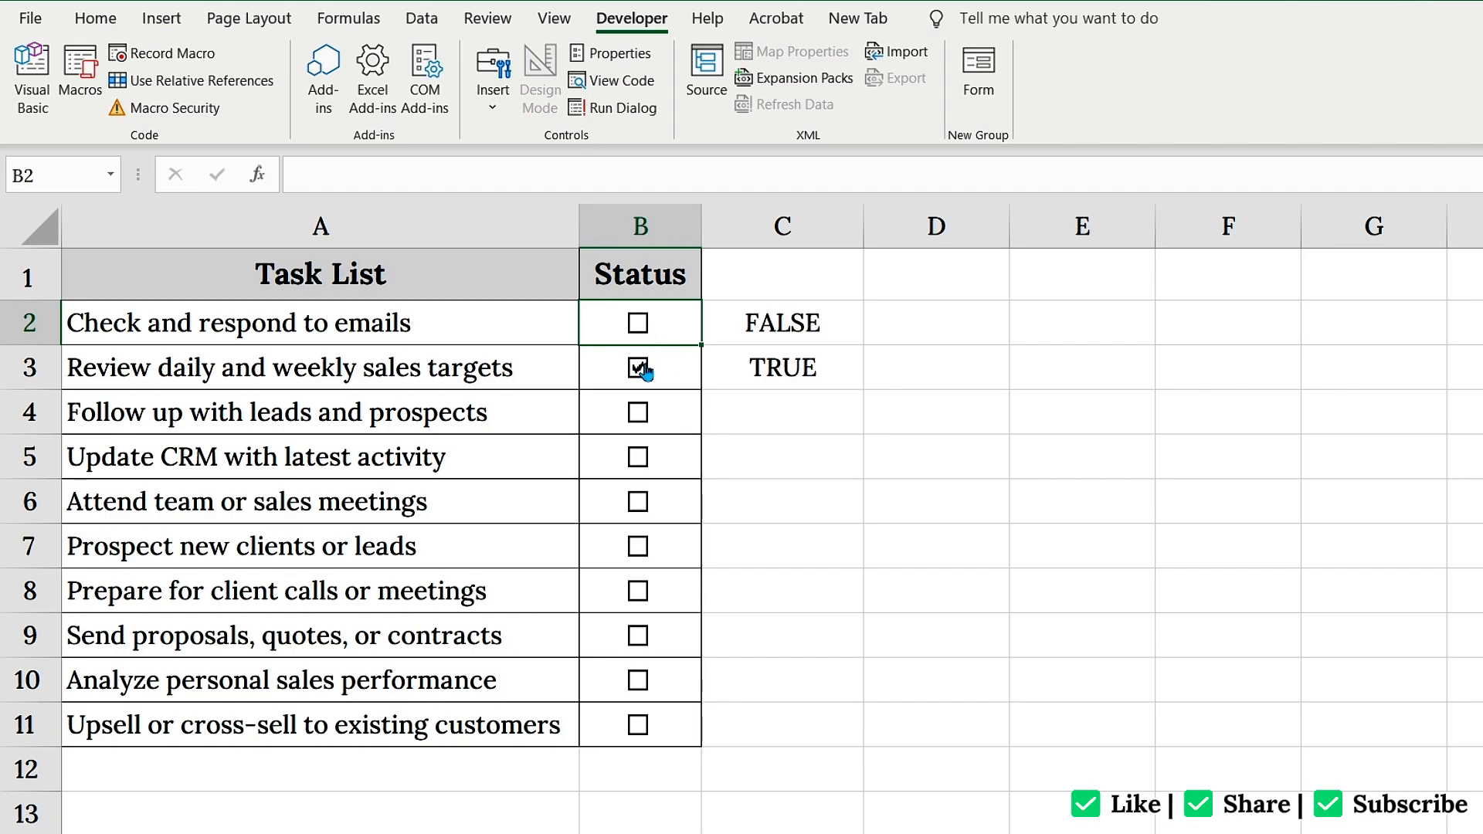
pyautogui.click(638, 323)
pyautogui.click(638, 368)
pyautogui.click(638, 413)
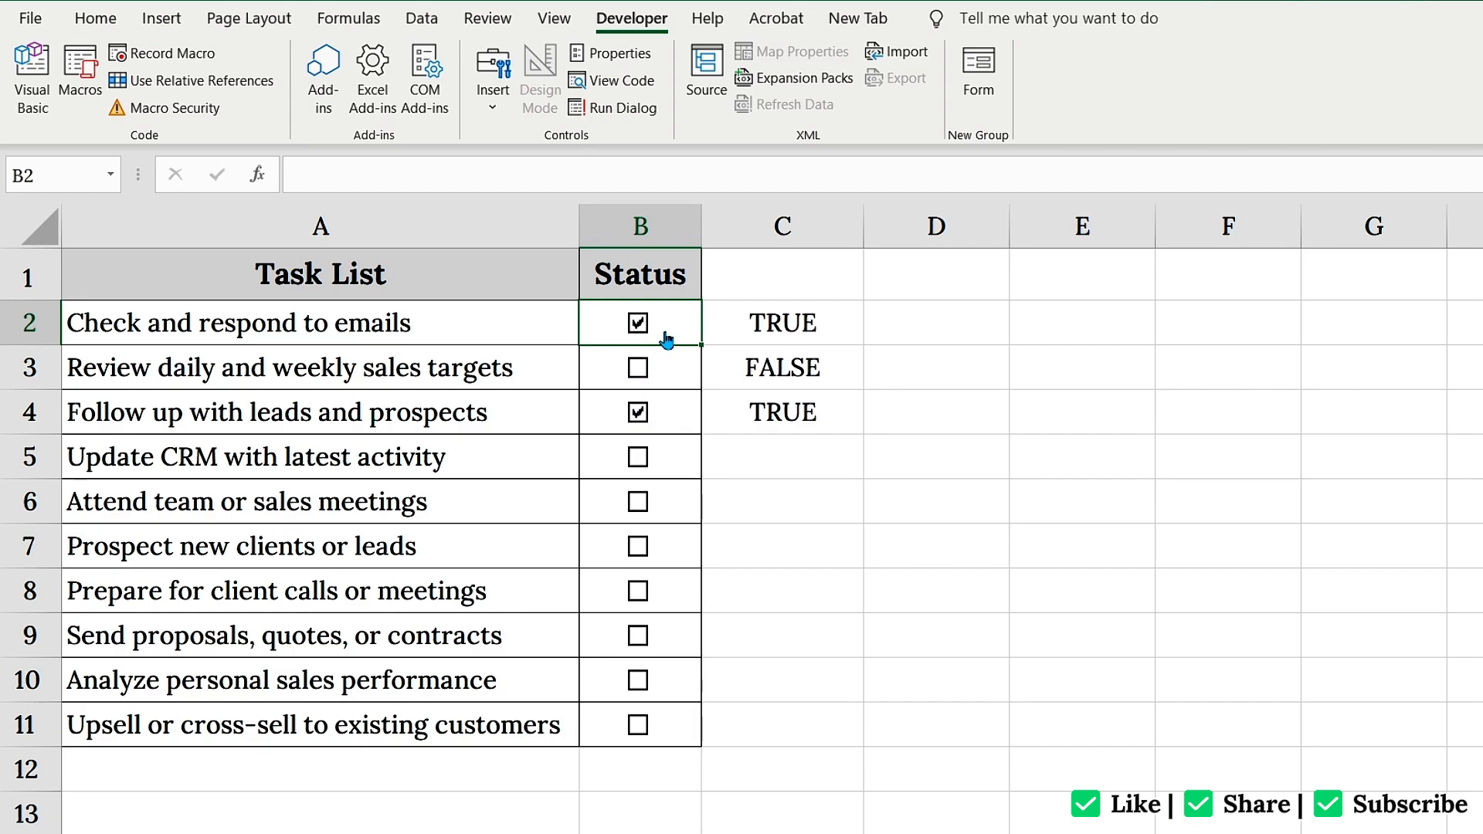
pyautogui.click(796, 225)
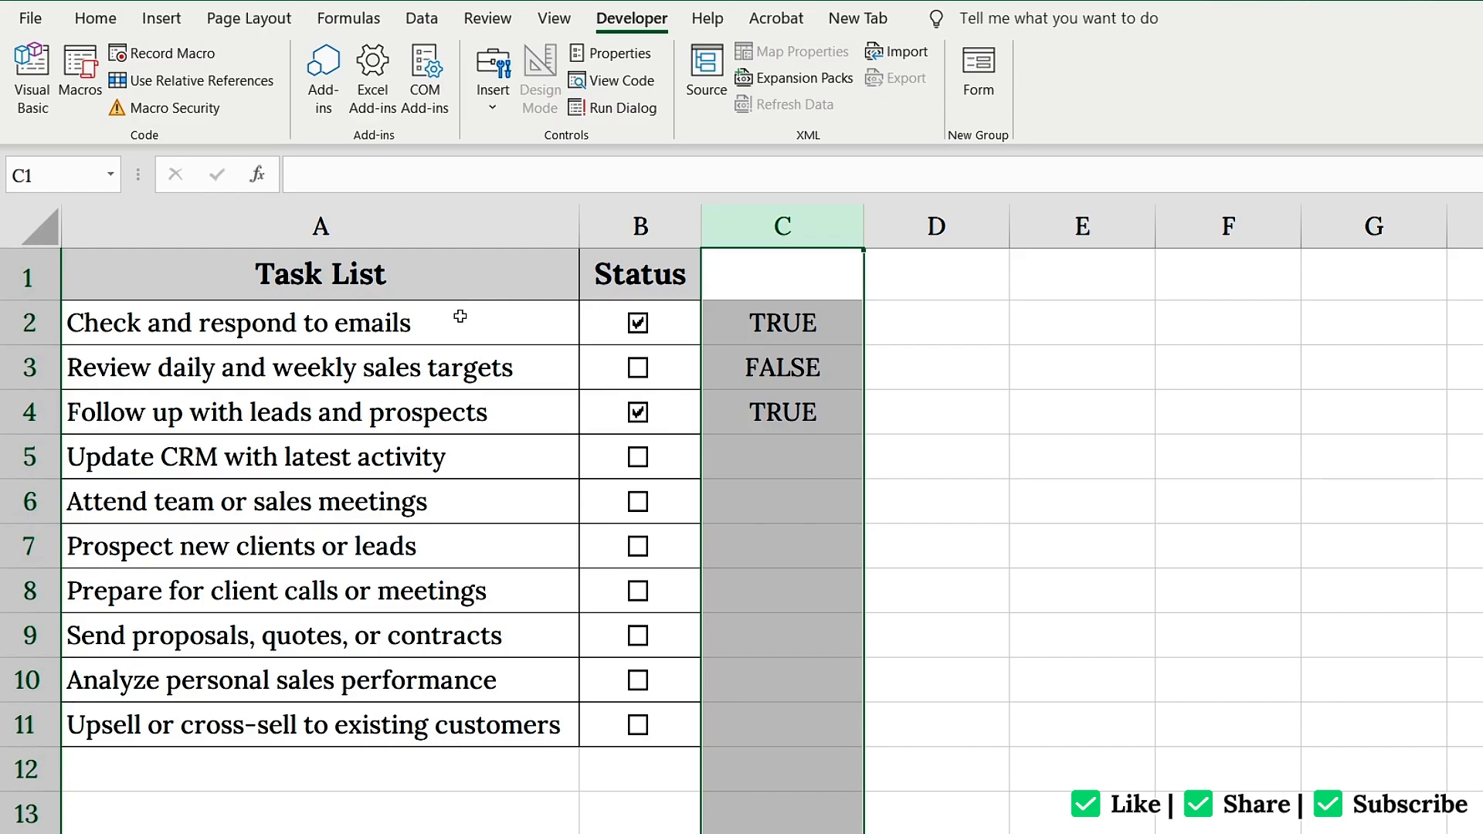
# Step: Start a formula-based conditional formatting rule for tasks A2:A11 with the formula =$C2=TRUE
pyautogui.moveTo(460, 317); pyautogui.dragTo(498, 720)
pyautogui.click(105, 24)
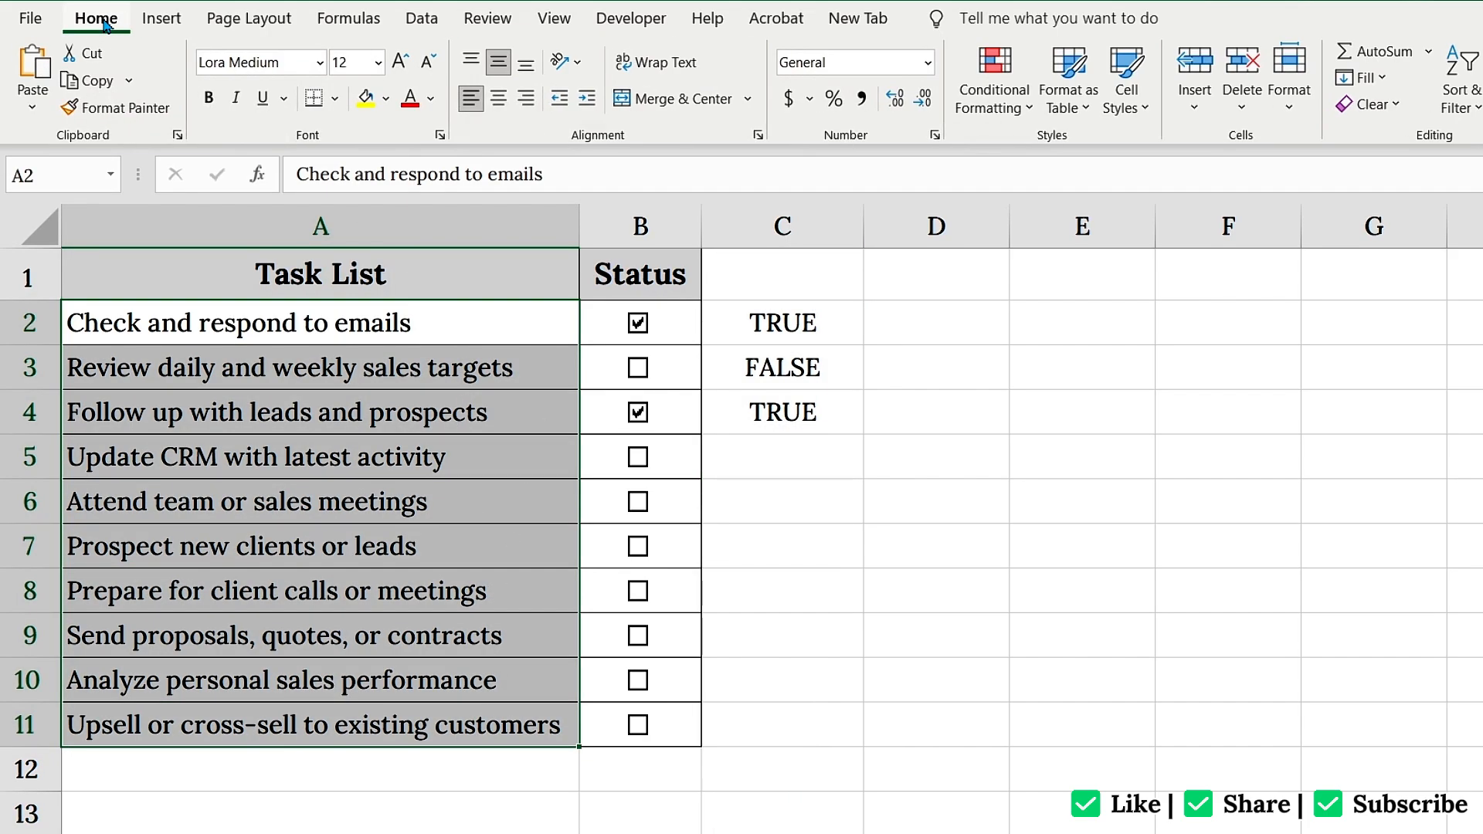
pyautogui.click(995, 108)
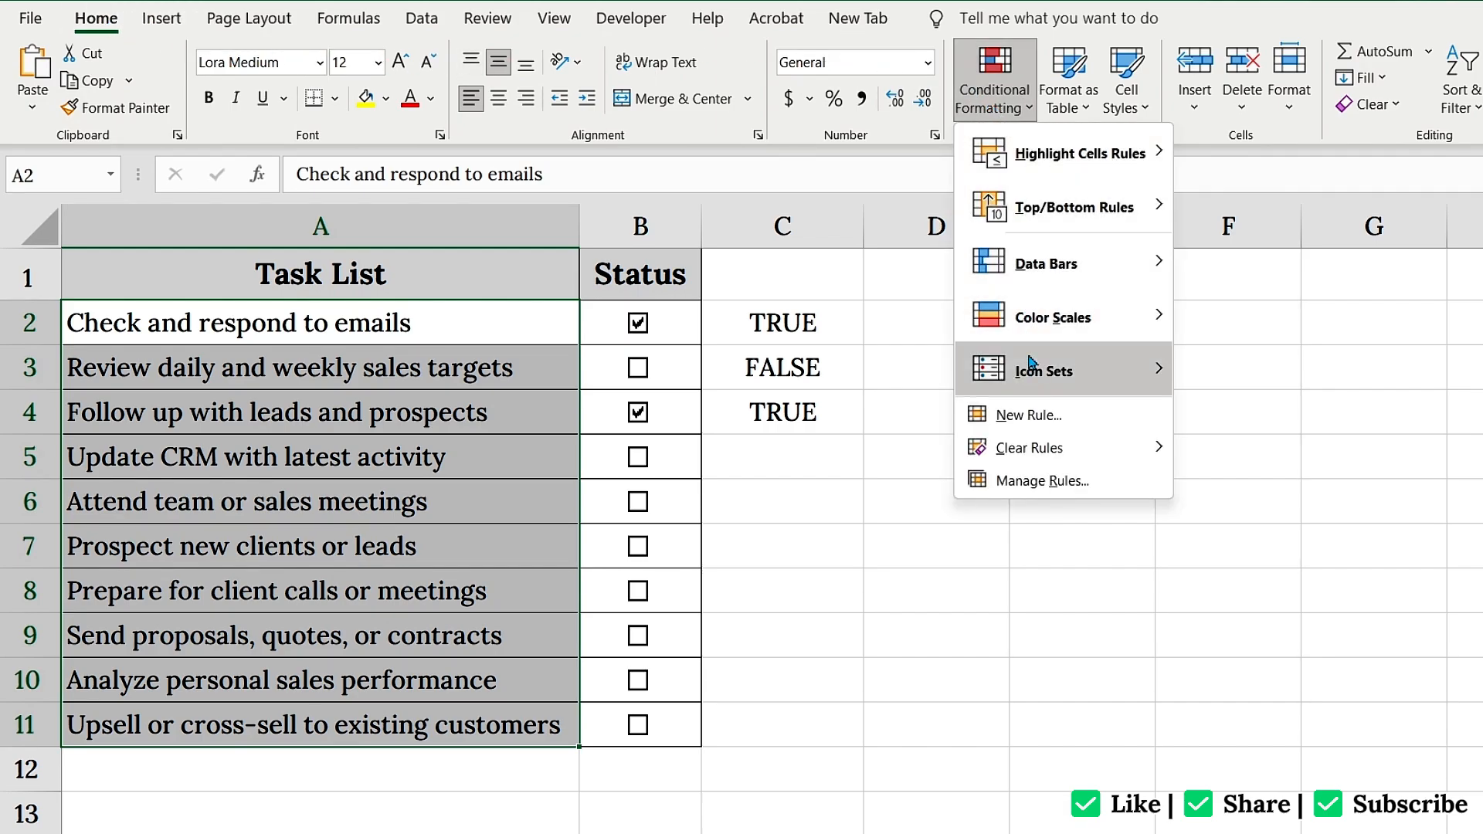
pyautogui.click(1030, 414)
pyautogui.moveTo(1001, 324); pyautogui.dragTo(936, 203)
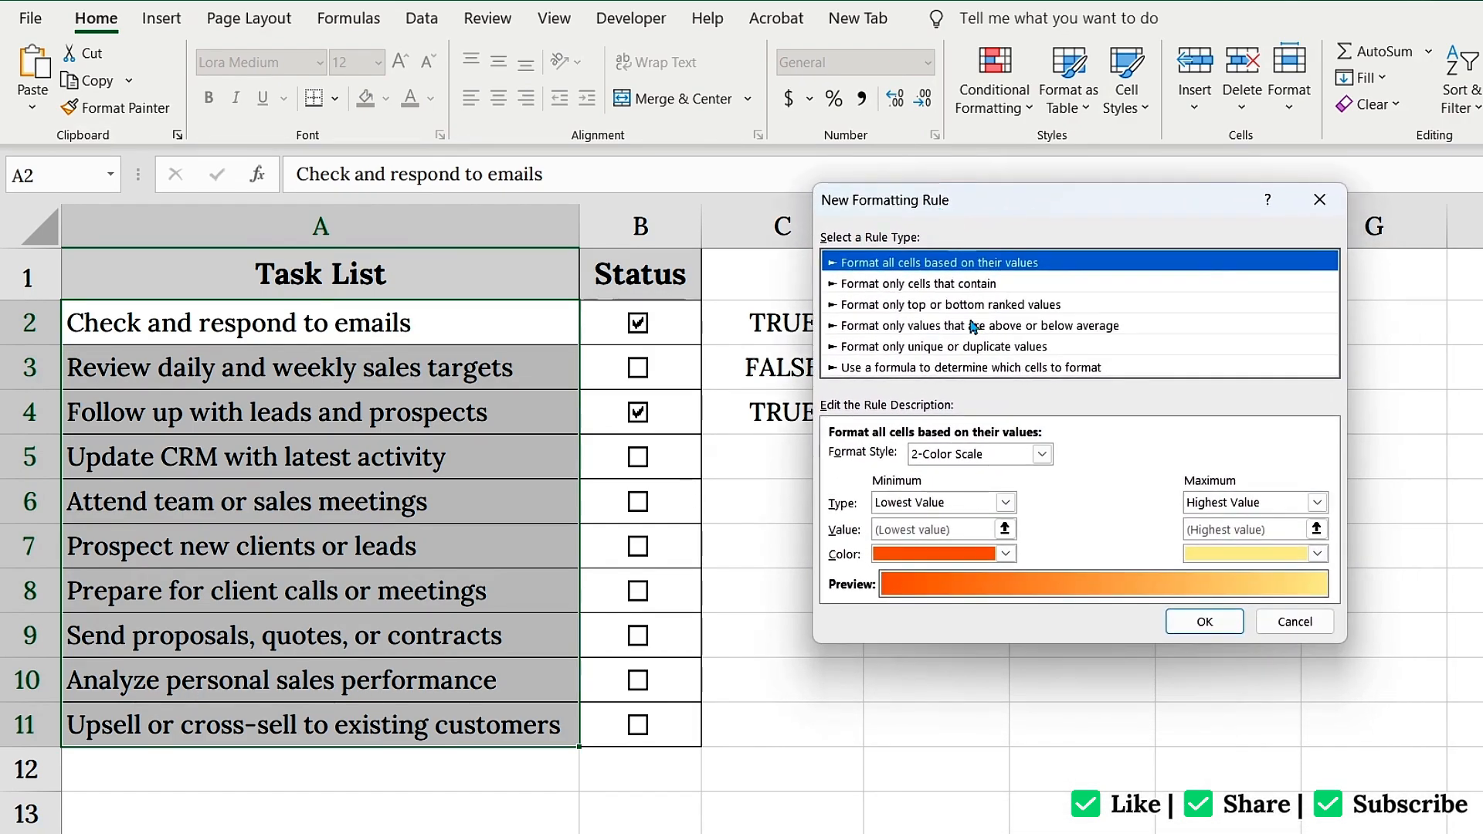
pyautogui.click(960, 368)
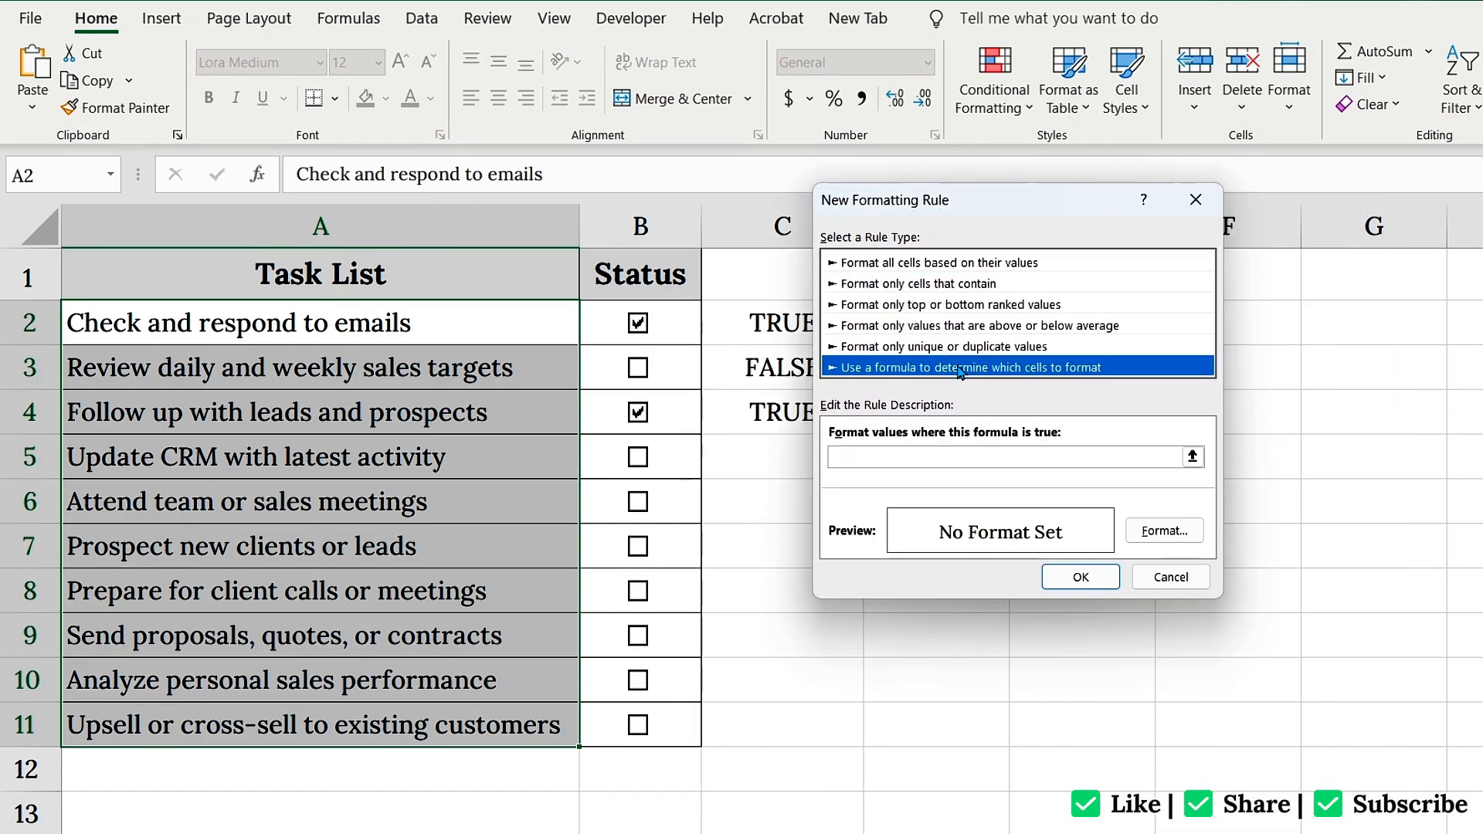
pyautogui.click(912, 458)
pyautogui.write('=$C2=TRUE')
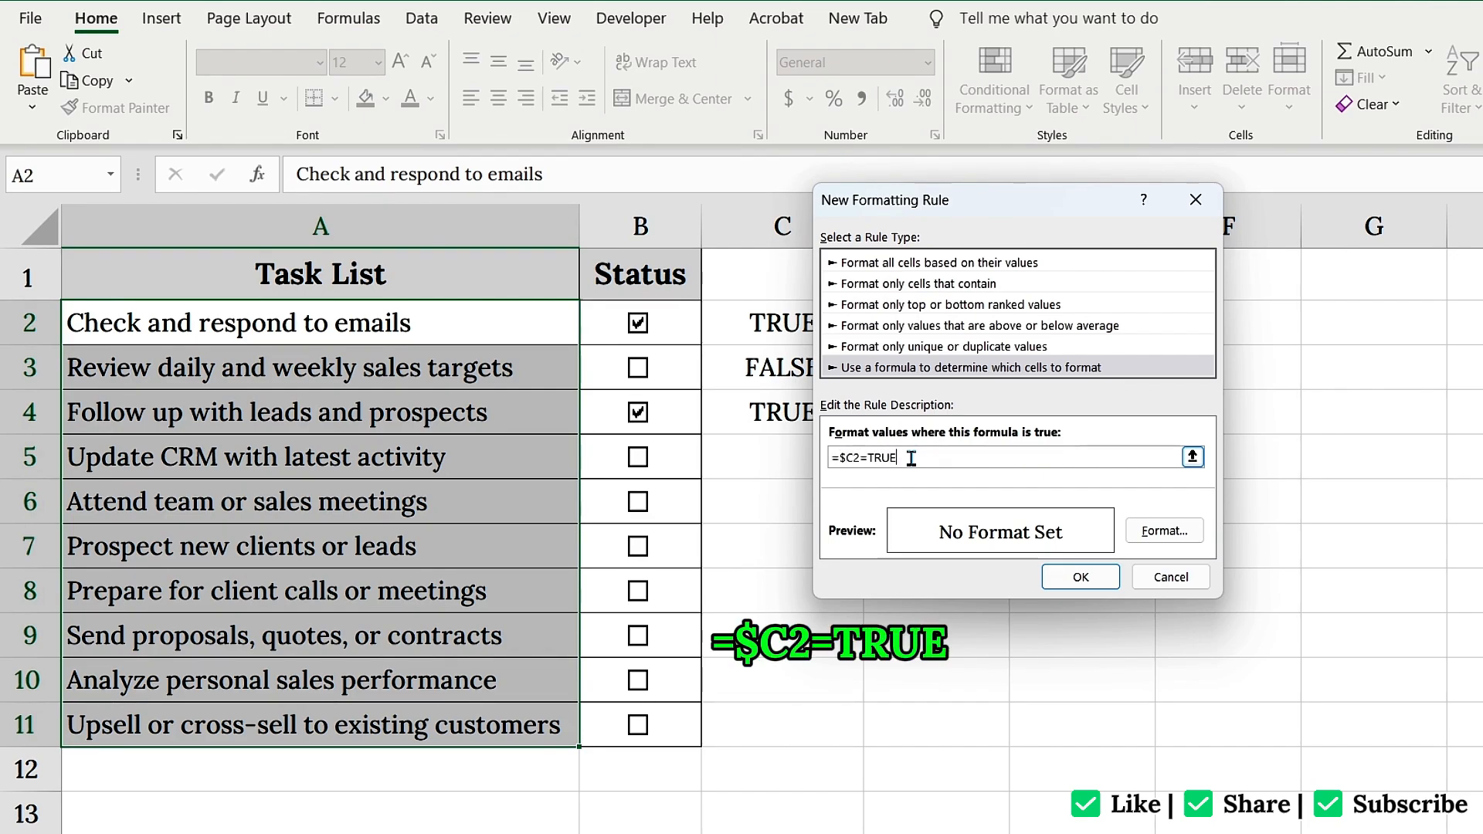
# Step: Give the TRUE rule a standard green fill with white font and apply it to the tasks
pyautogui.click(1150, 531)
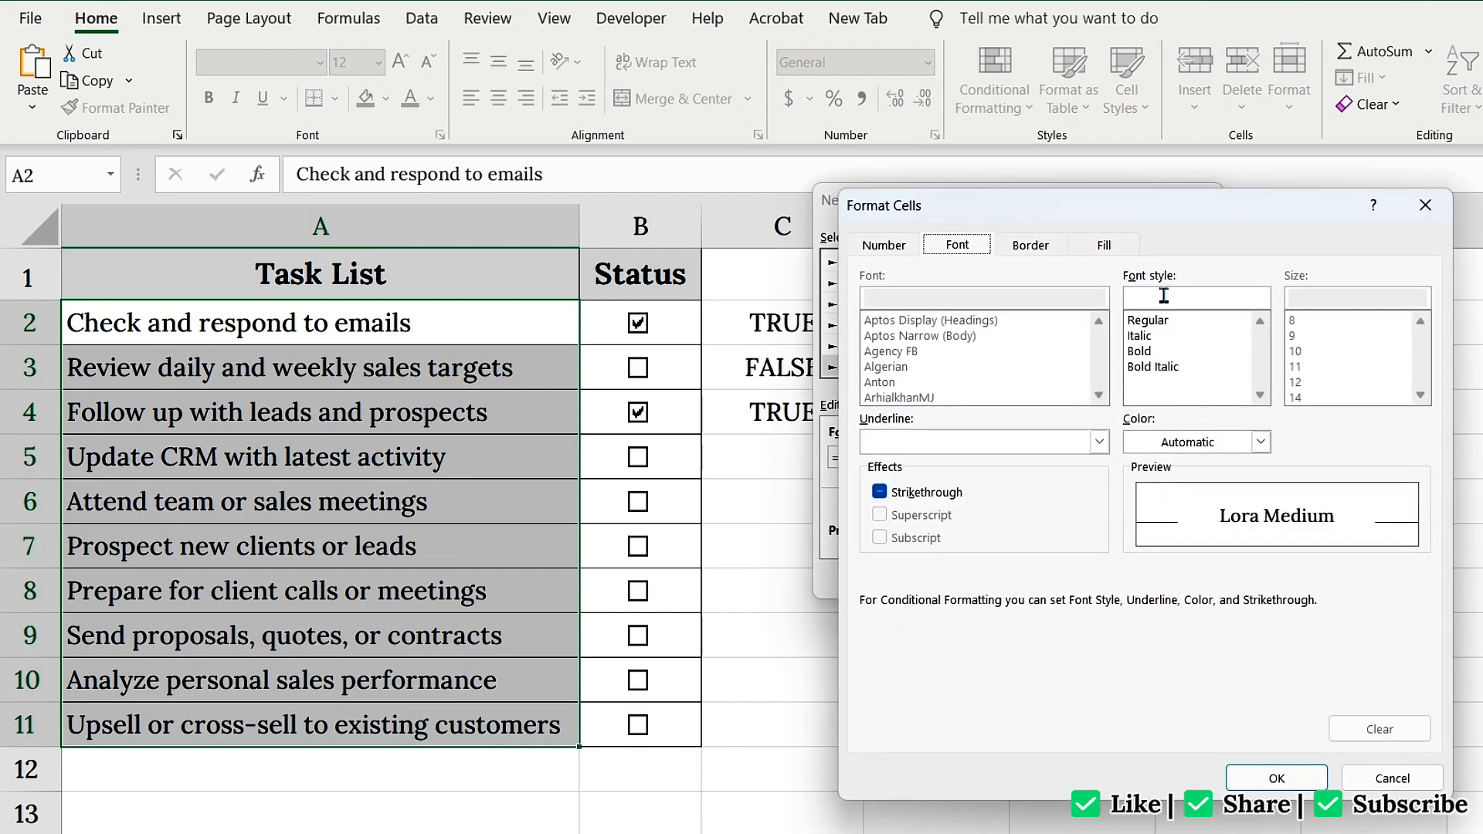
pyautogui.click(1112, 249)
pyautogui.click(982, 461)
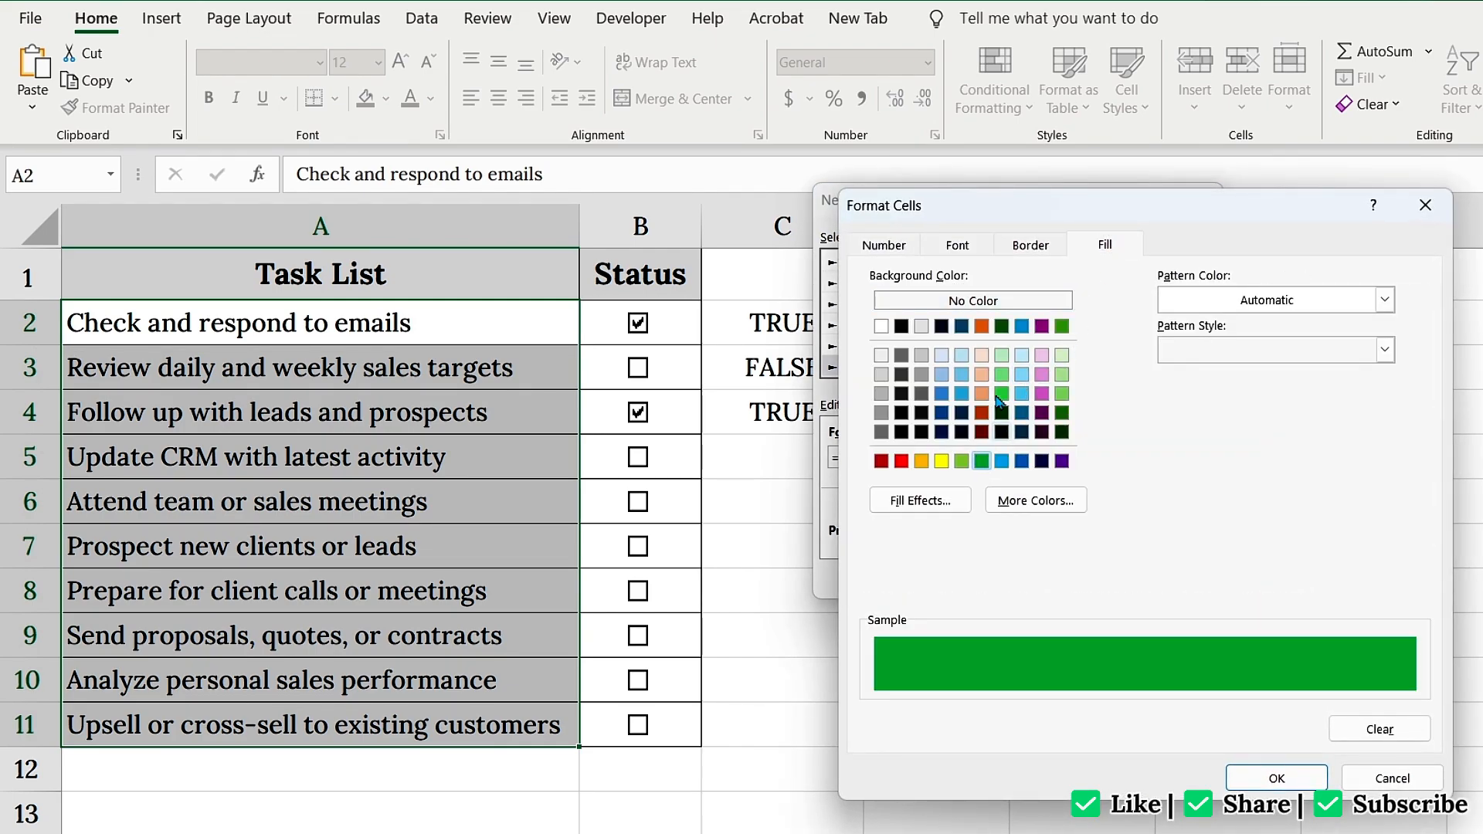
pyautogui.click(958, 247)
pyautogui.click(1260, 441)
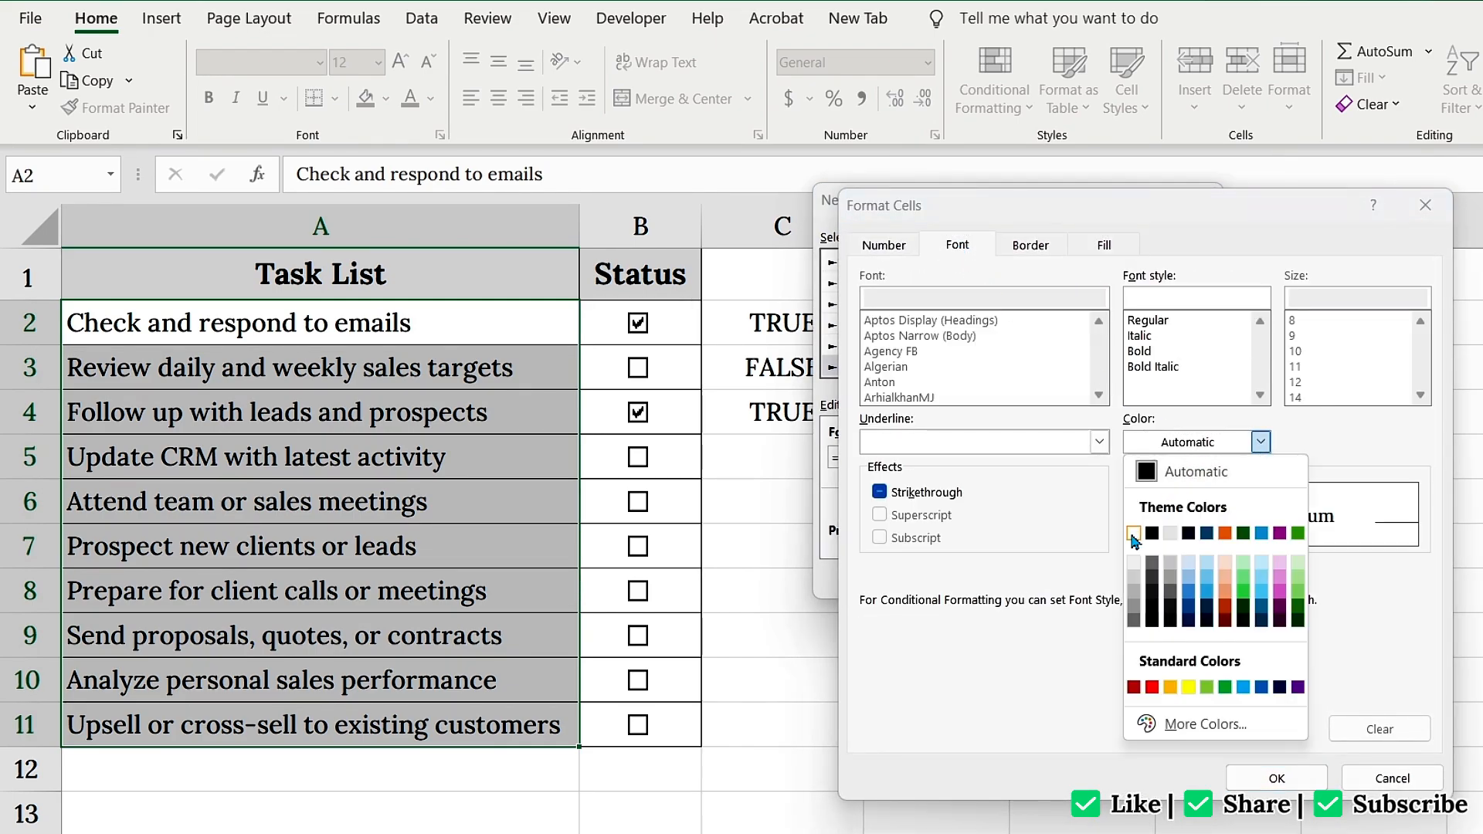
pyautogui.click(1141, 533)
pyautogui.click(1276, 778)
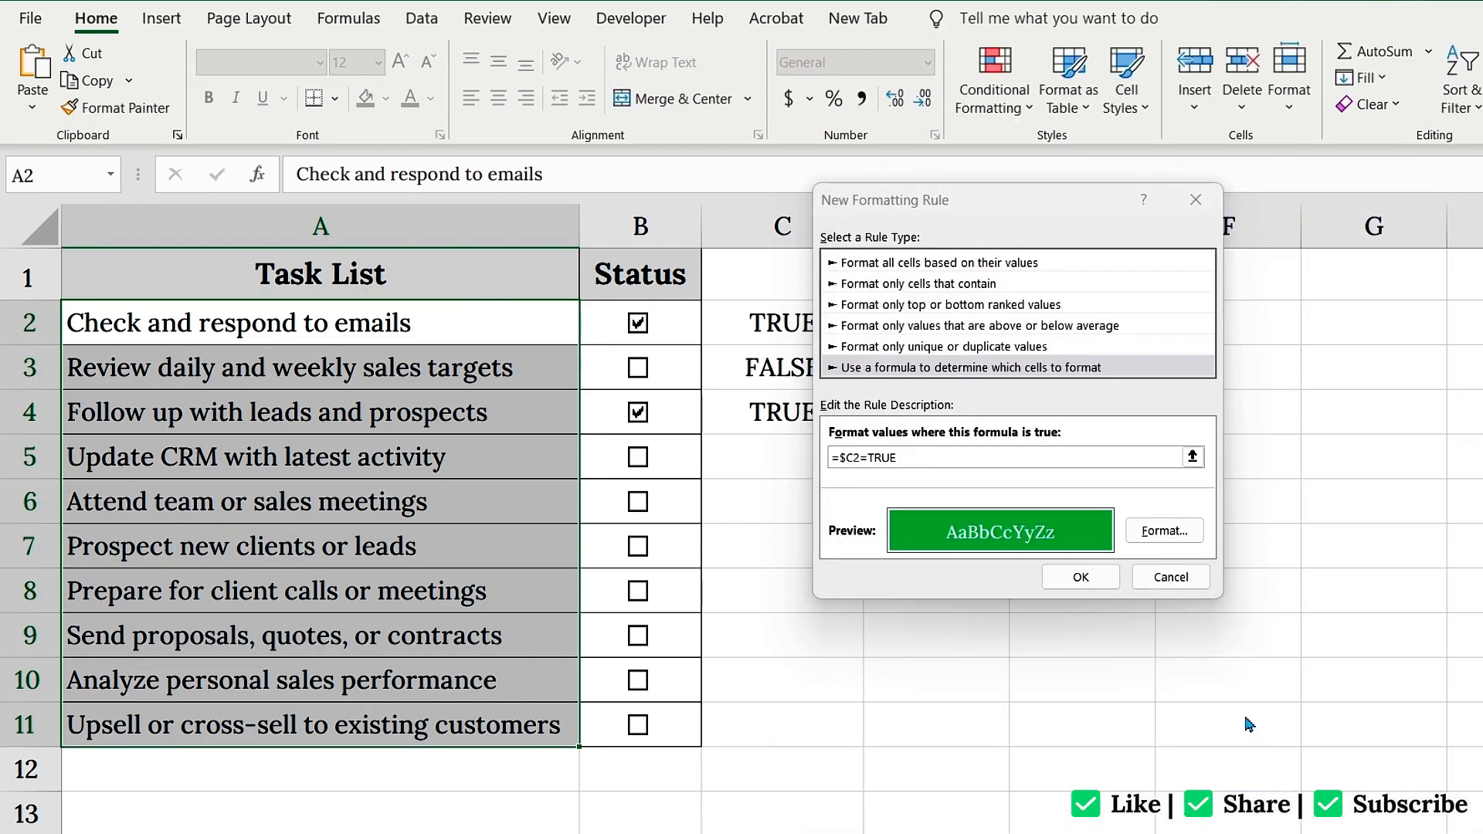
pyautogui.click(1078, 578)
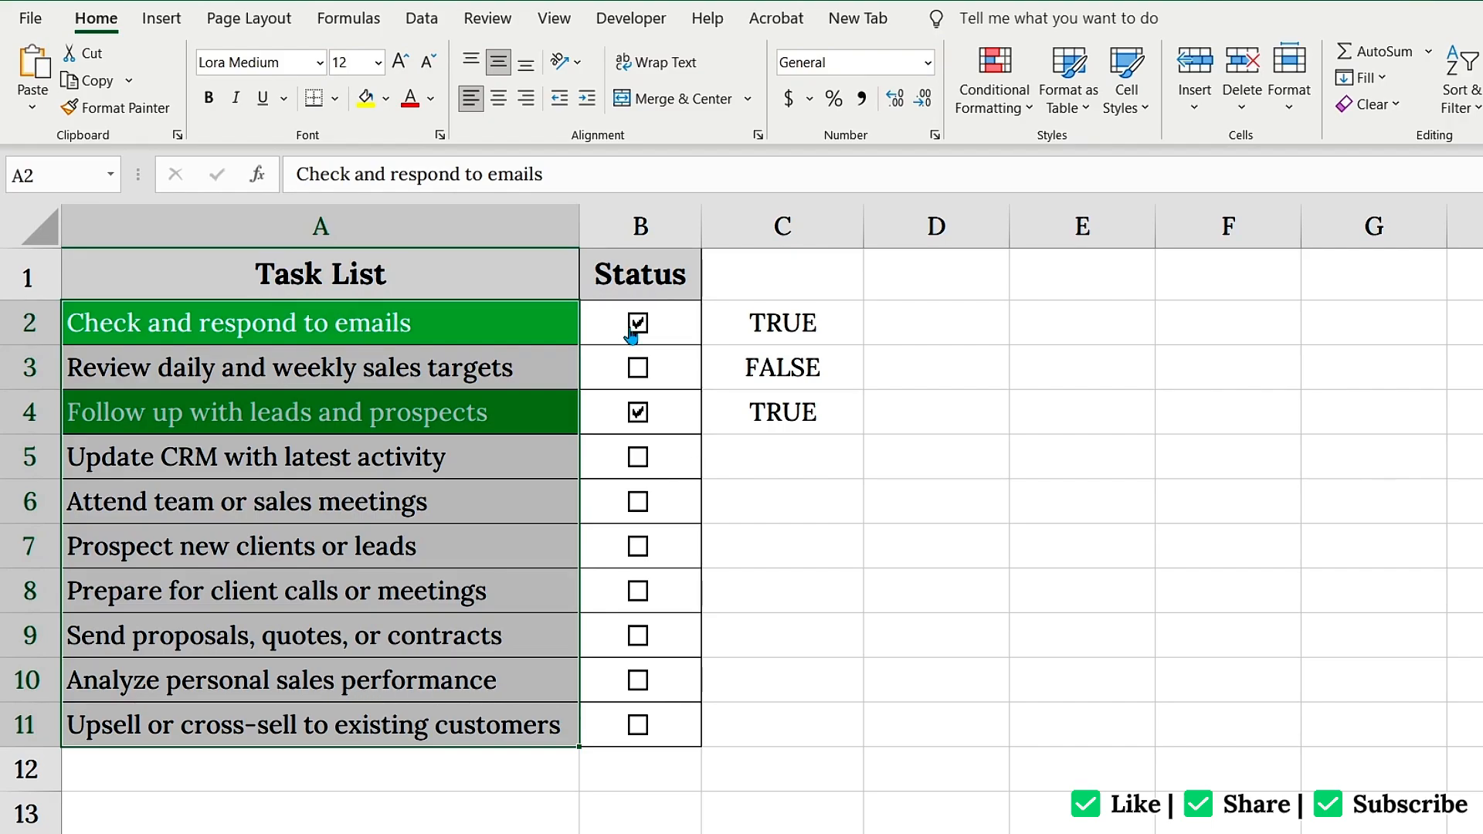
# Step: Start a second formula-based conditional formatting rule for A2:A11 with the formula =$C2=FALSE
pyautogui.click(991, 112)
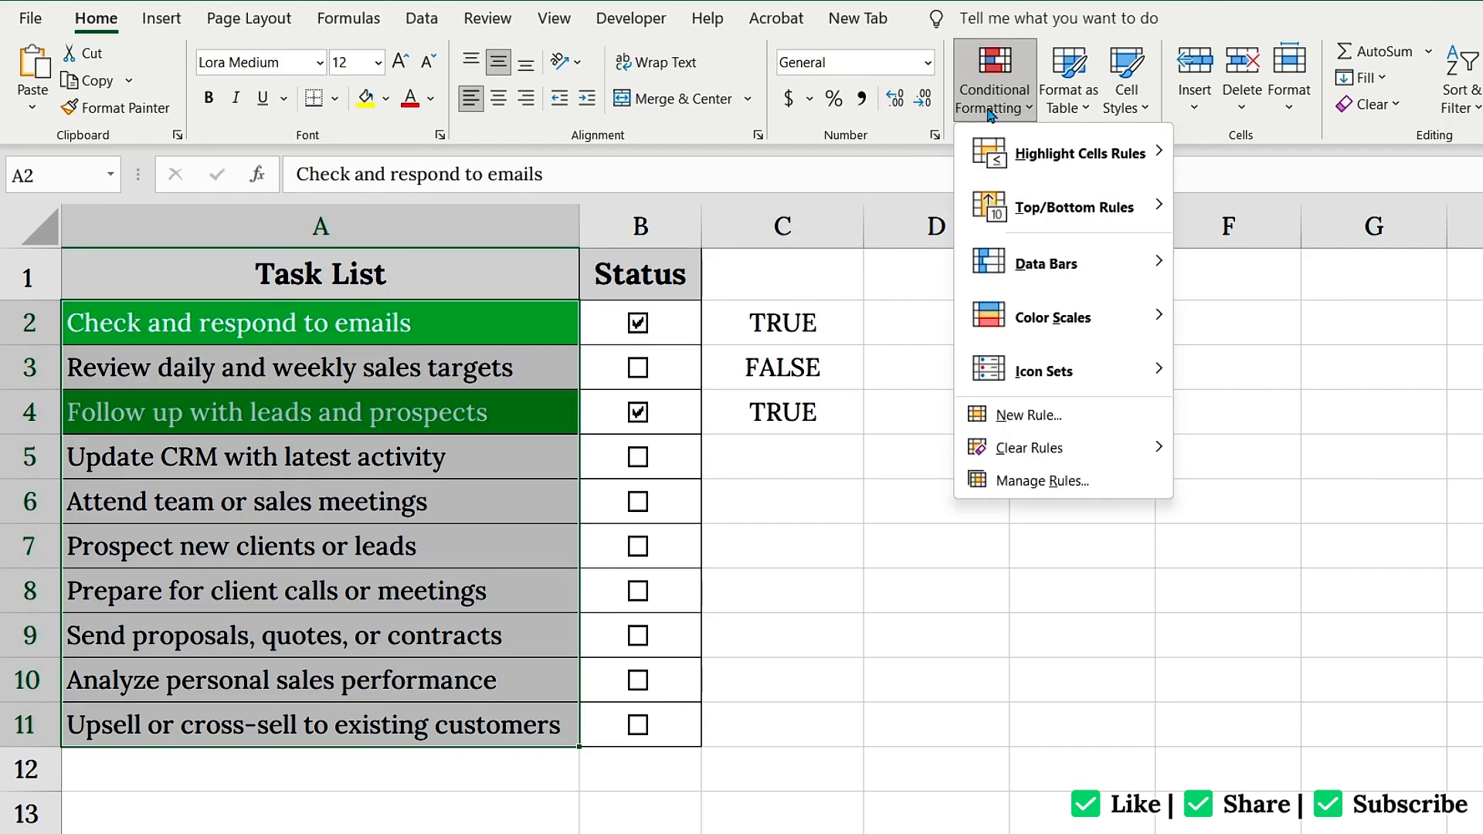
pyautogui.click(1019, 417)
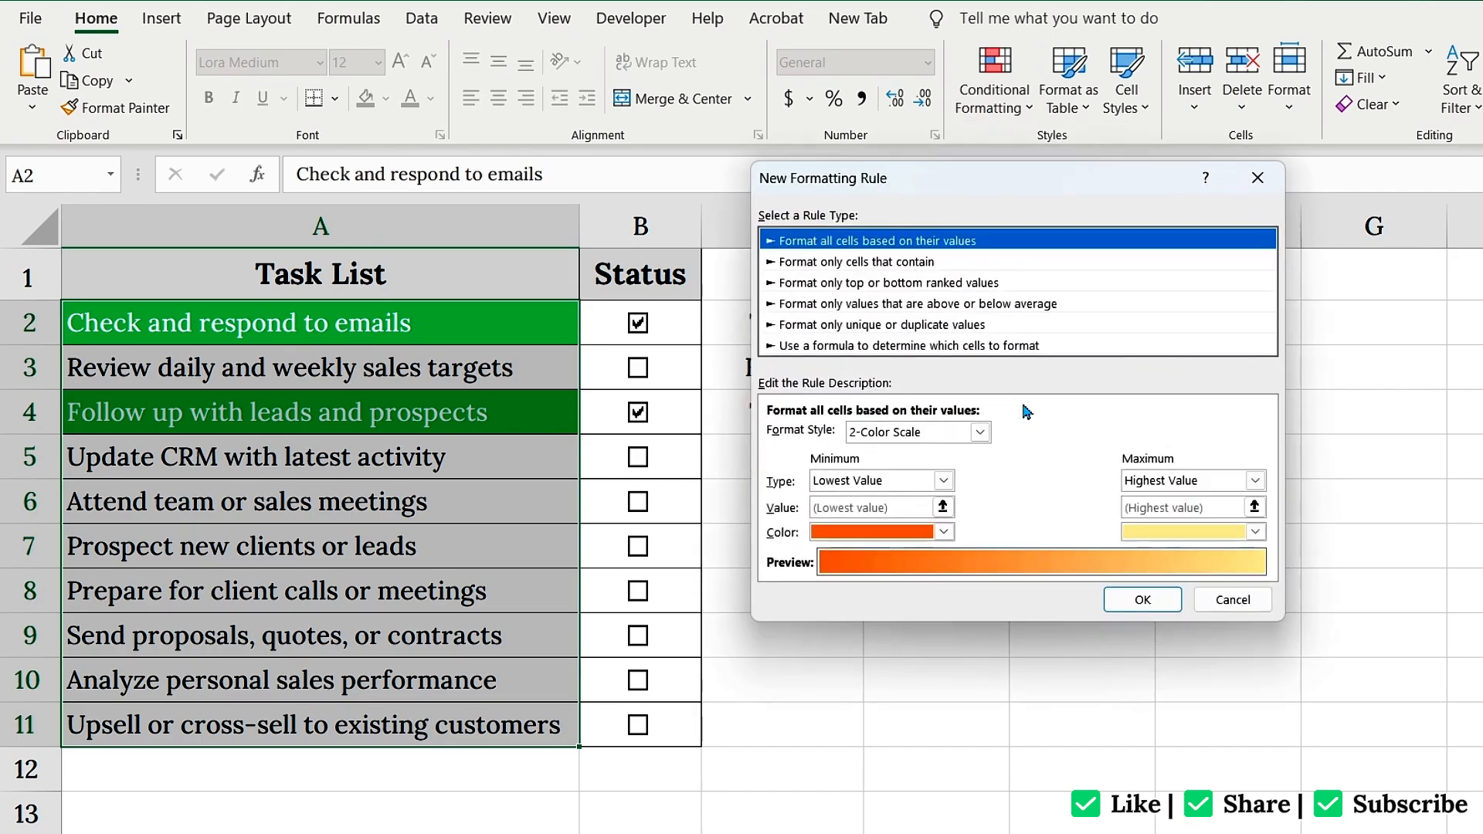
pyautogui.click(979, 347)
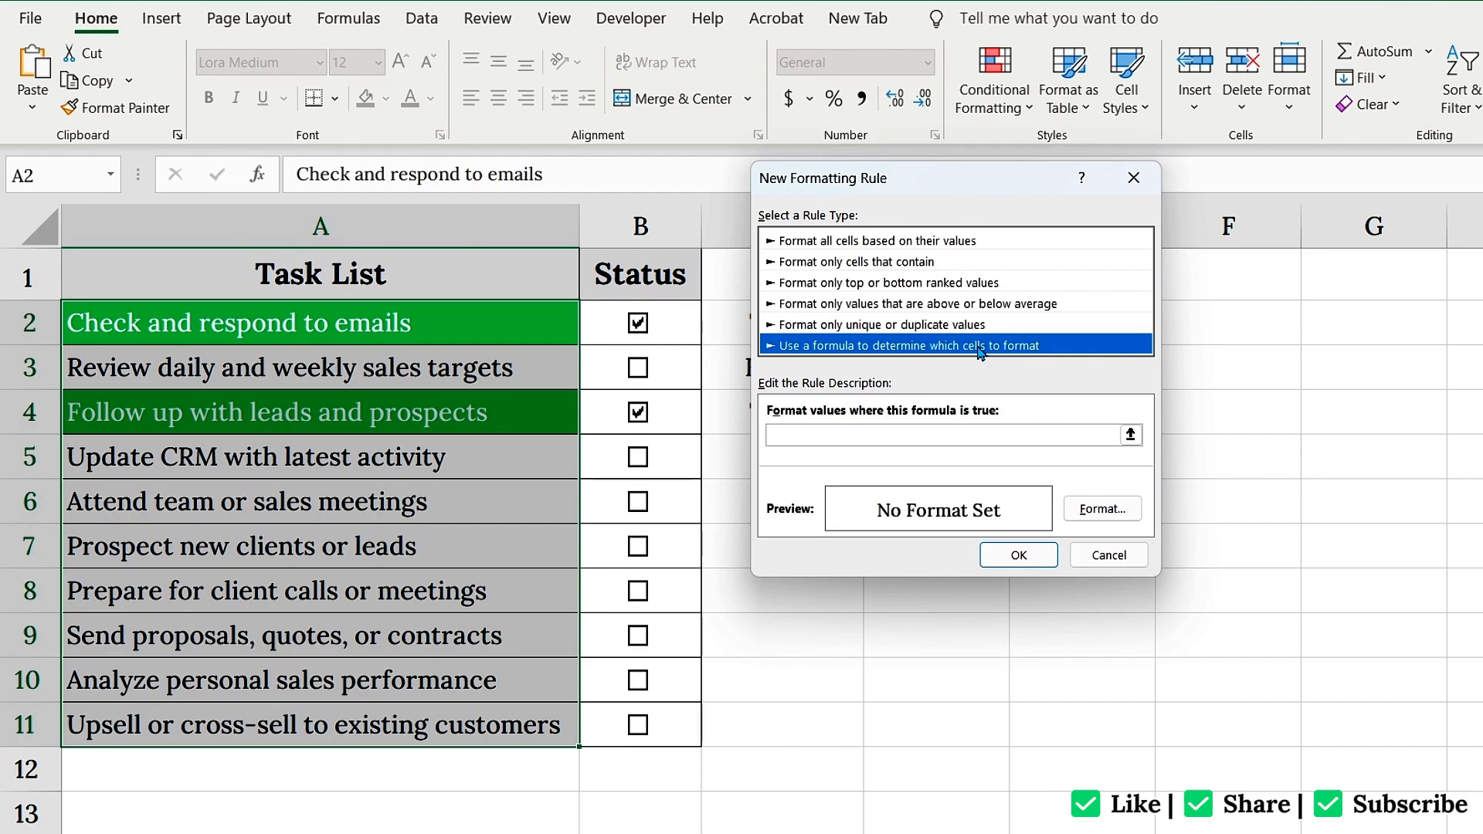
pyautogui.click(894, 429)
pyautogui.click(859, 437)
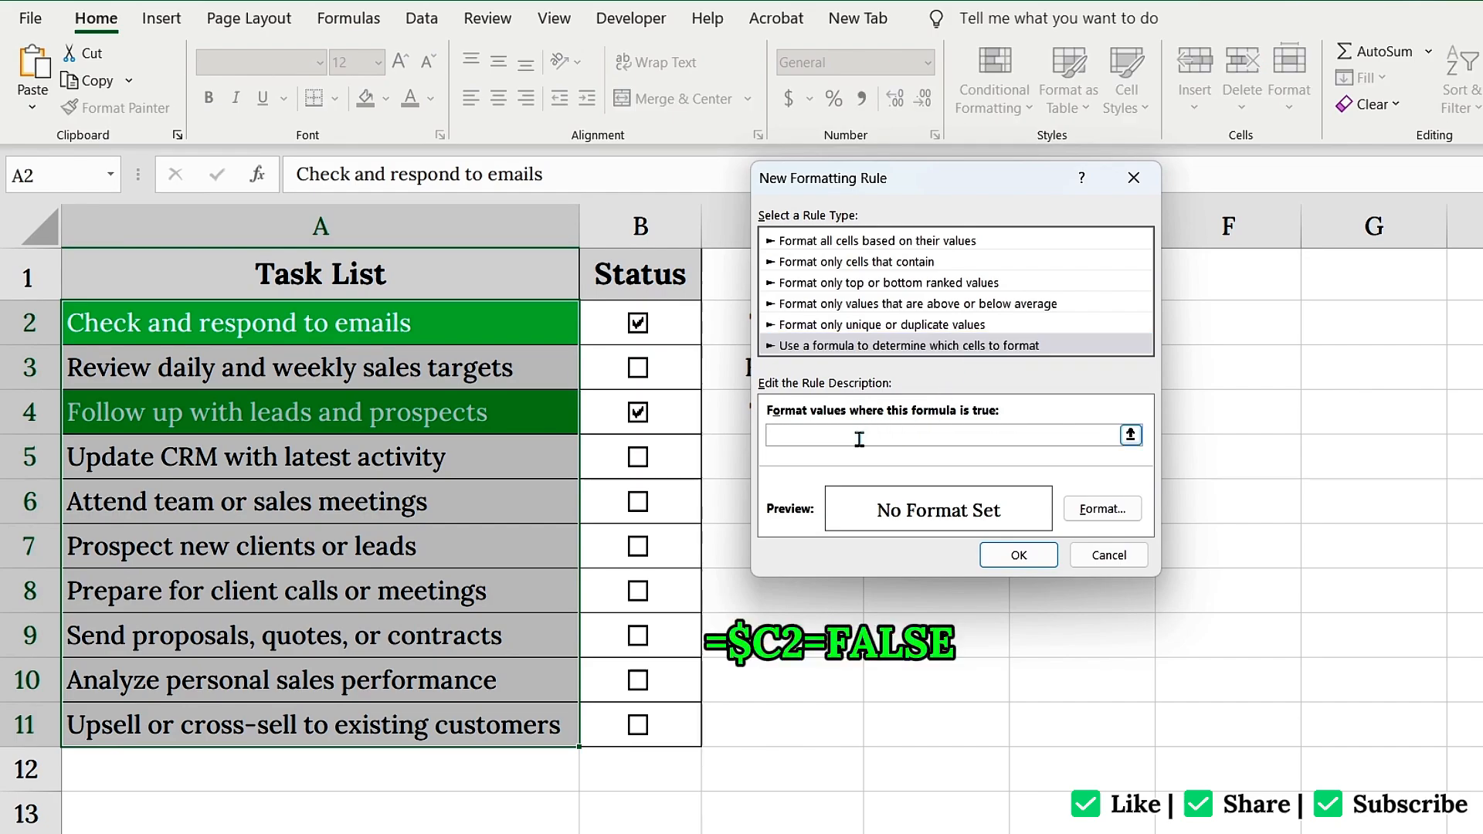
pyautogui.write('=$C2=FALSE')
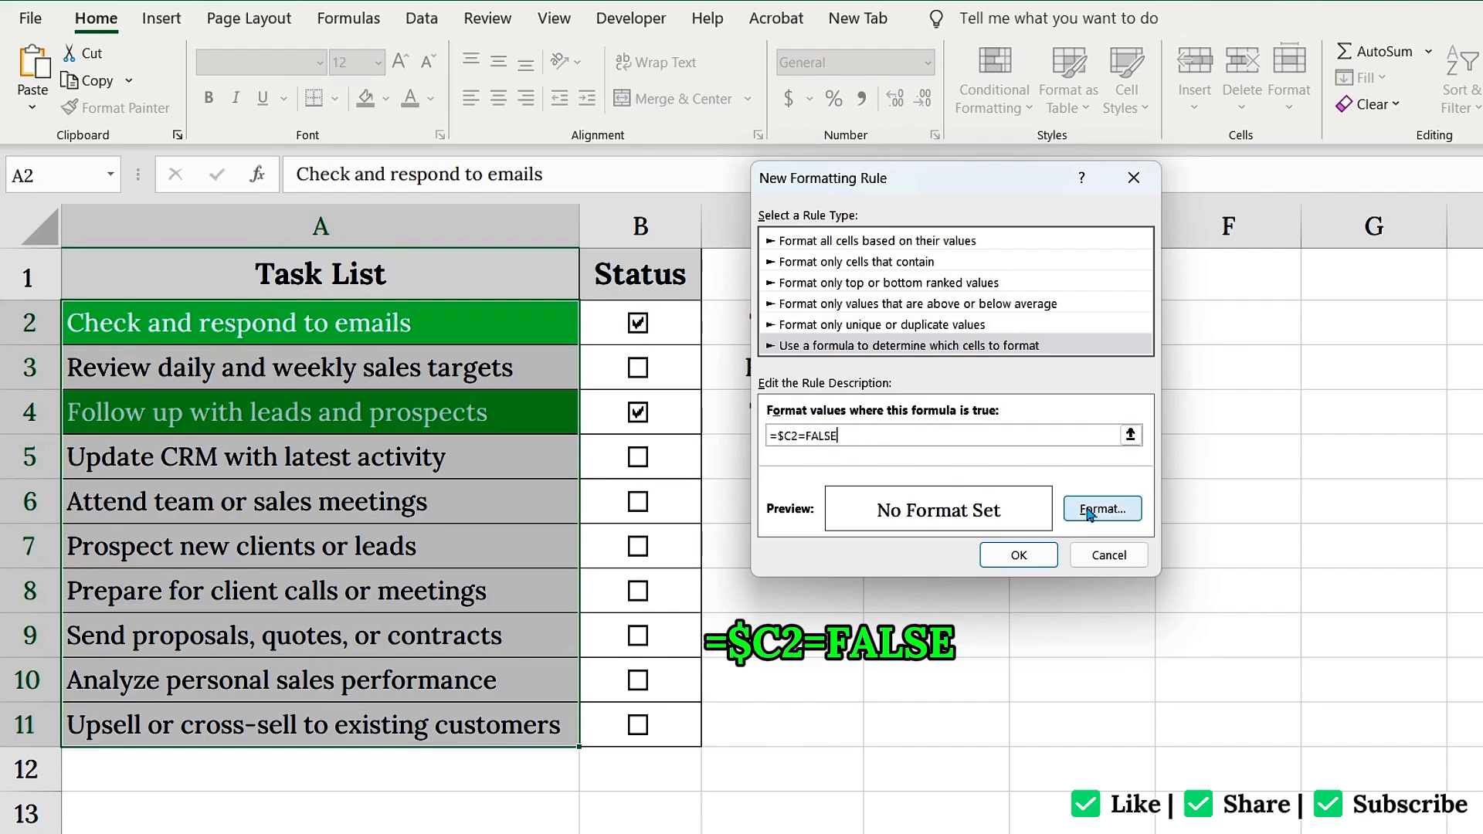
# Step: Give the FALSE rule a standard red fill and apply it to the tasks
pyautogui.click(1090, 510)
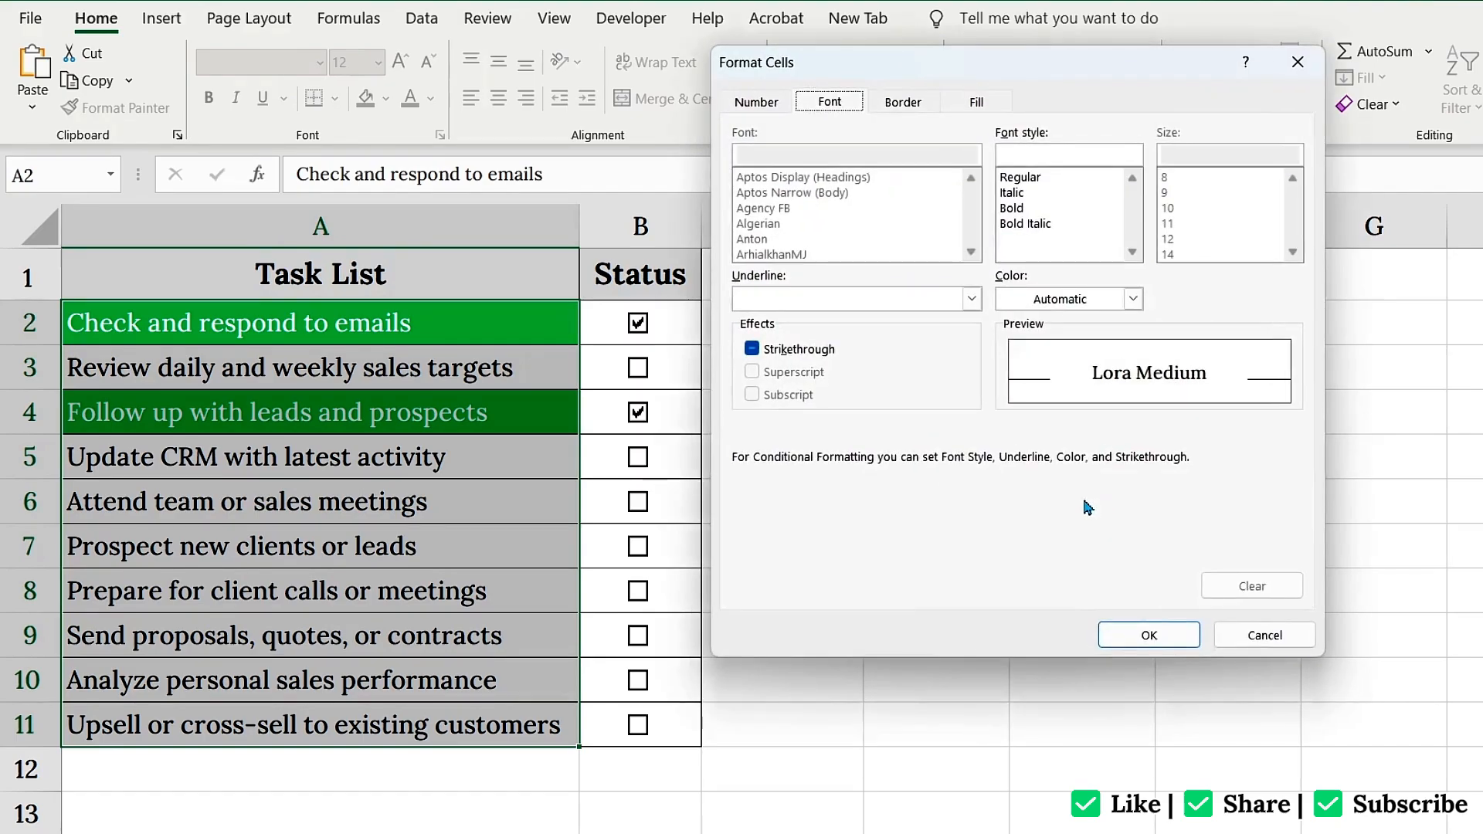
pyautogui.click(978, 105)
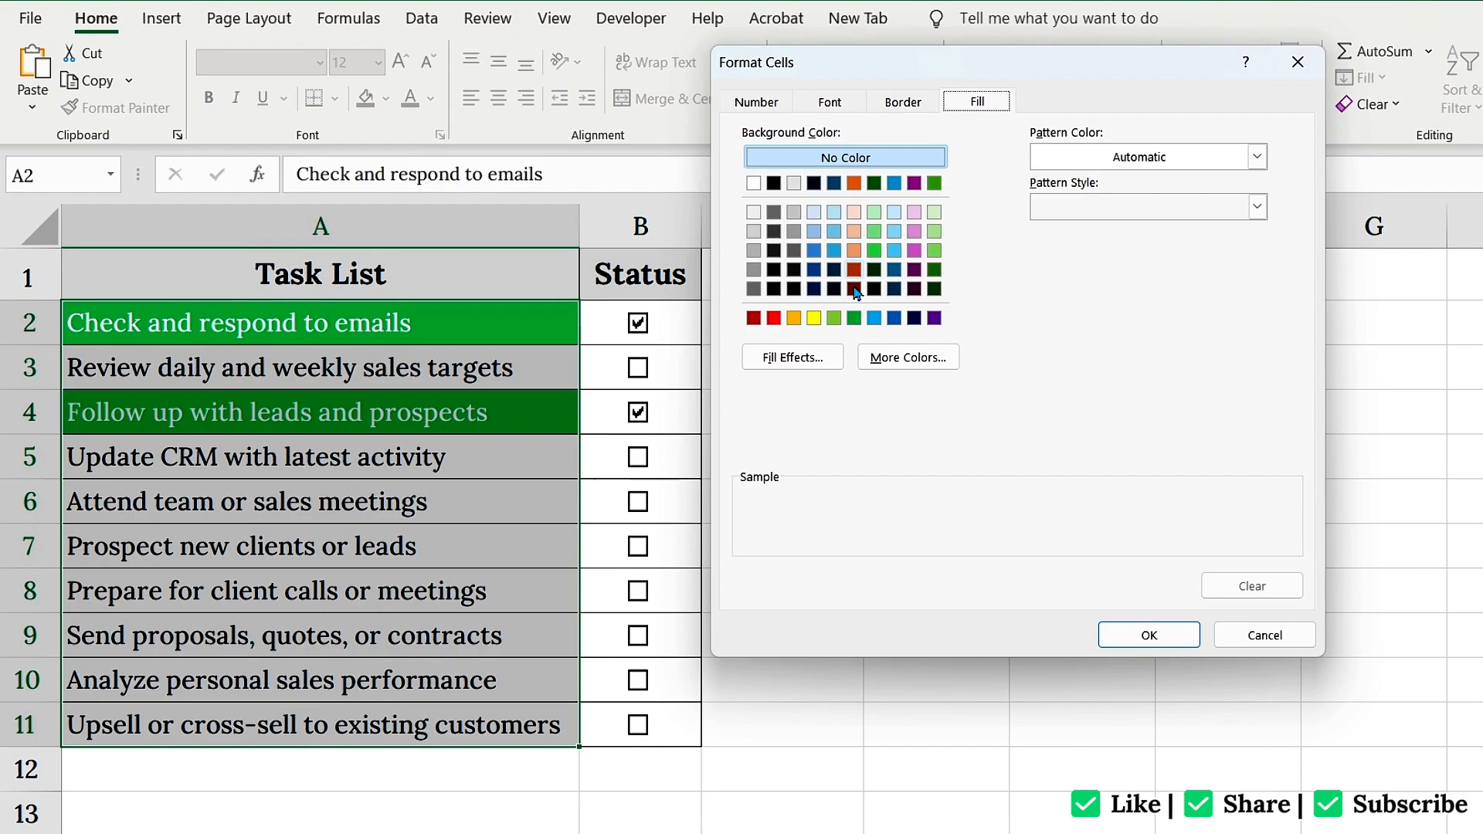
pyautogui.click(773, 317)
pyautogui.click(1123, 639)
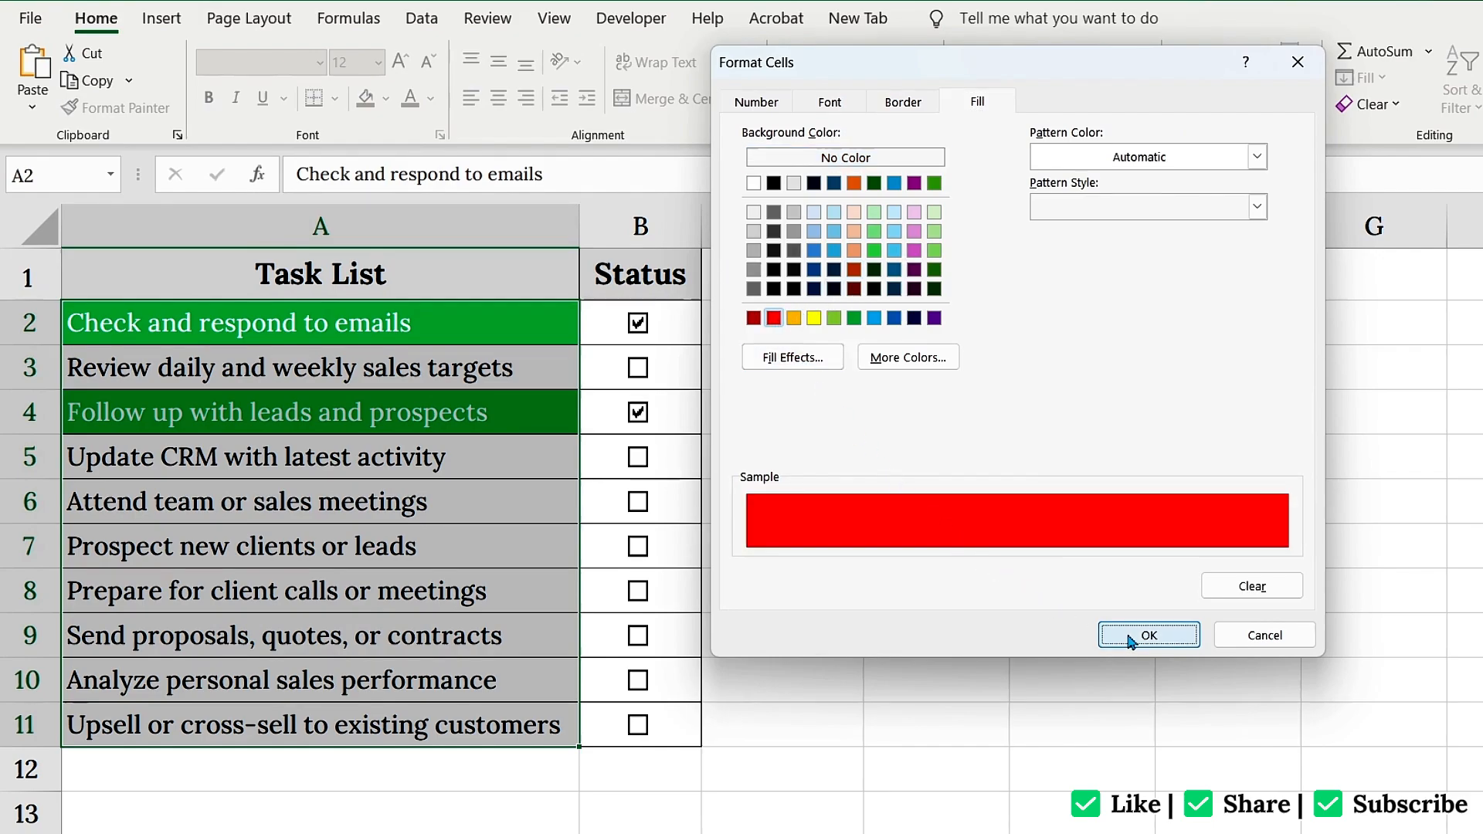
pyautogui.click(1018, 555)
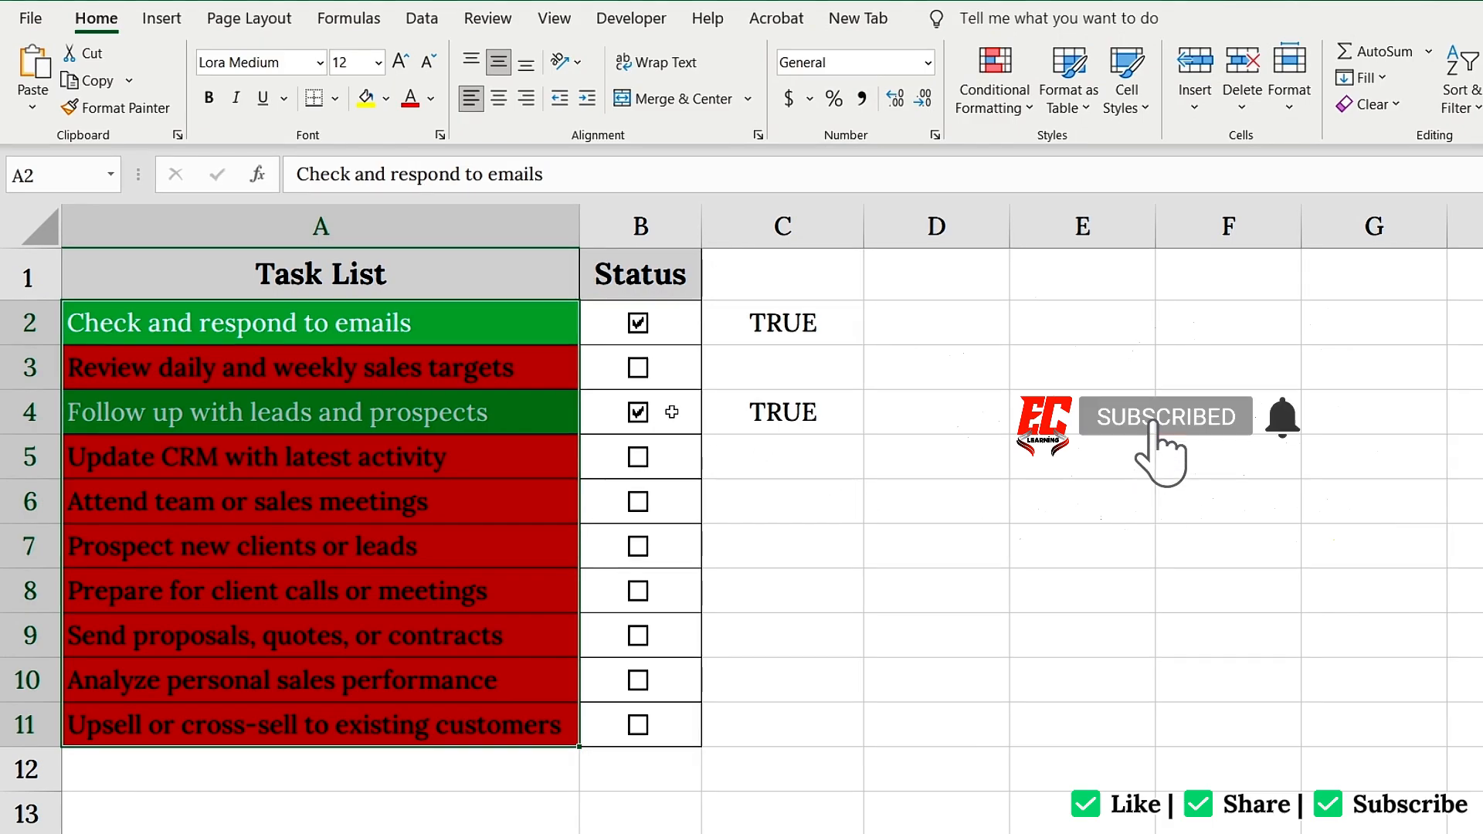
# Step: Hide column C, which holds the linked TRUE/FALSE values
pyautogui.rightClick(789, 230)
pyautogui.click(847, 593)
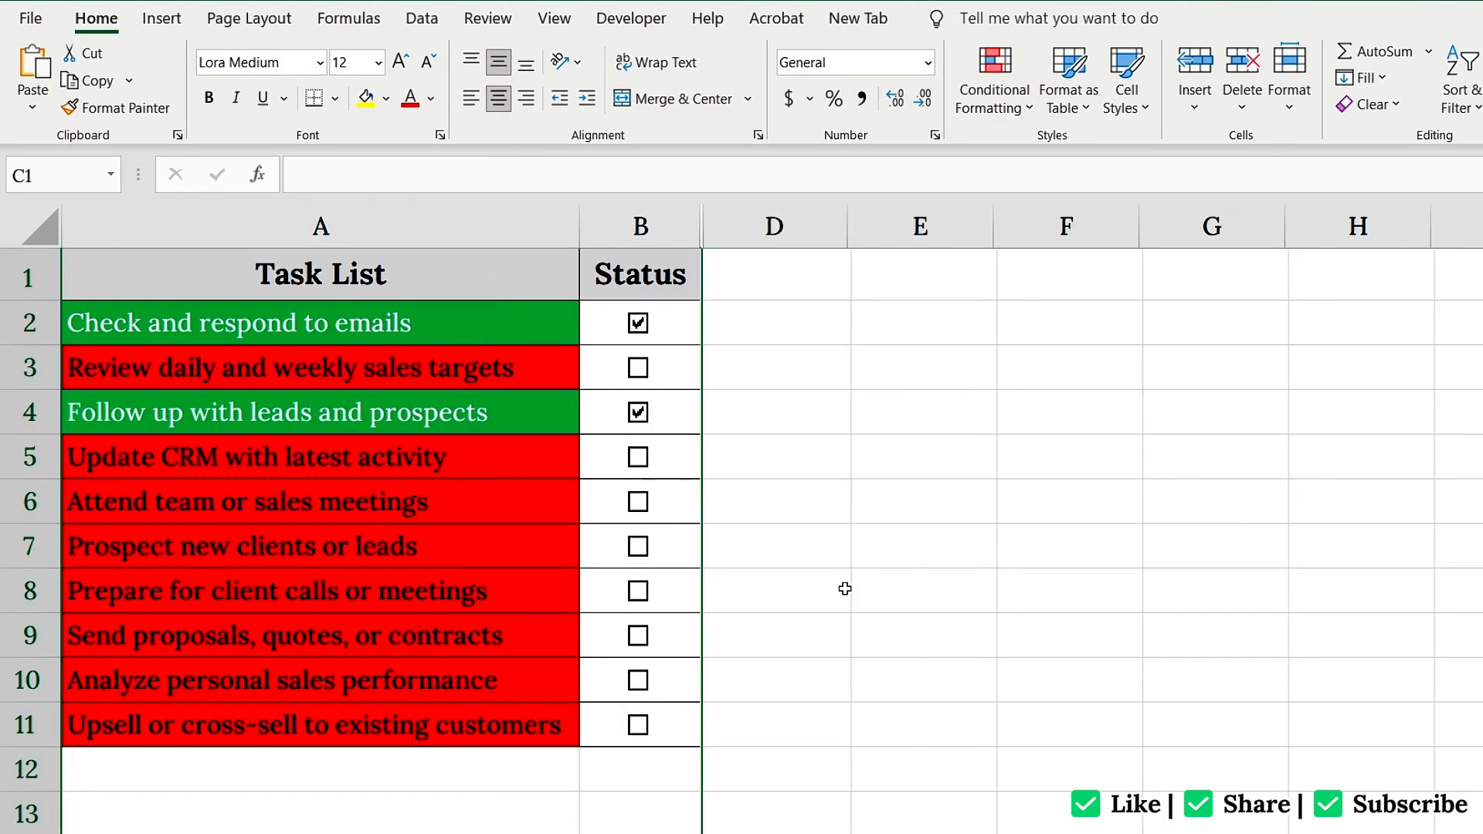
# Step: Test the checklist formatting by unticking and reticking B2, then ticking the check boxes in B3, B5, B7, B8 and B10
pyautogui.click(638, 329)
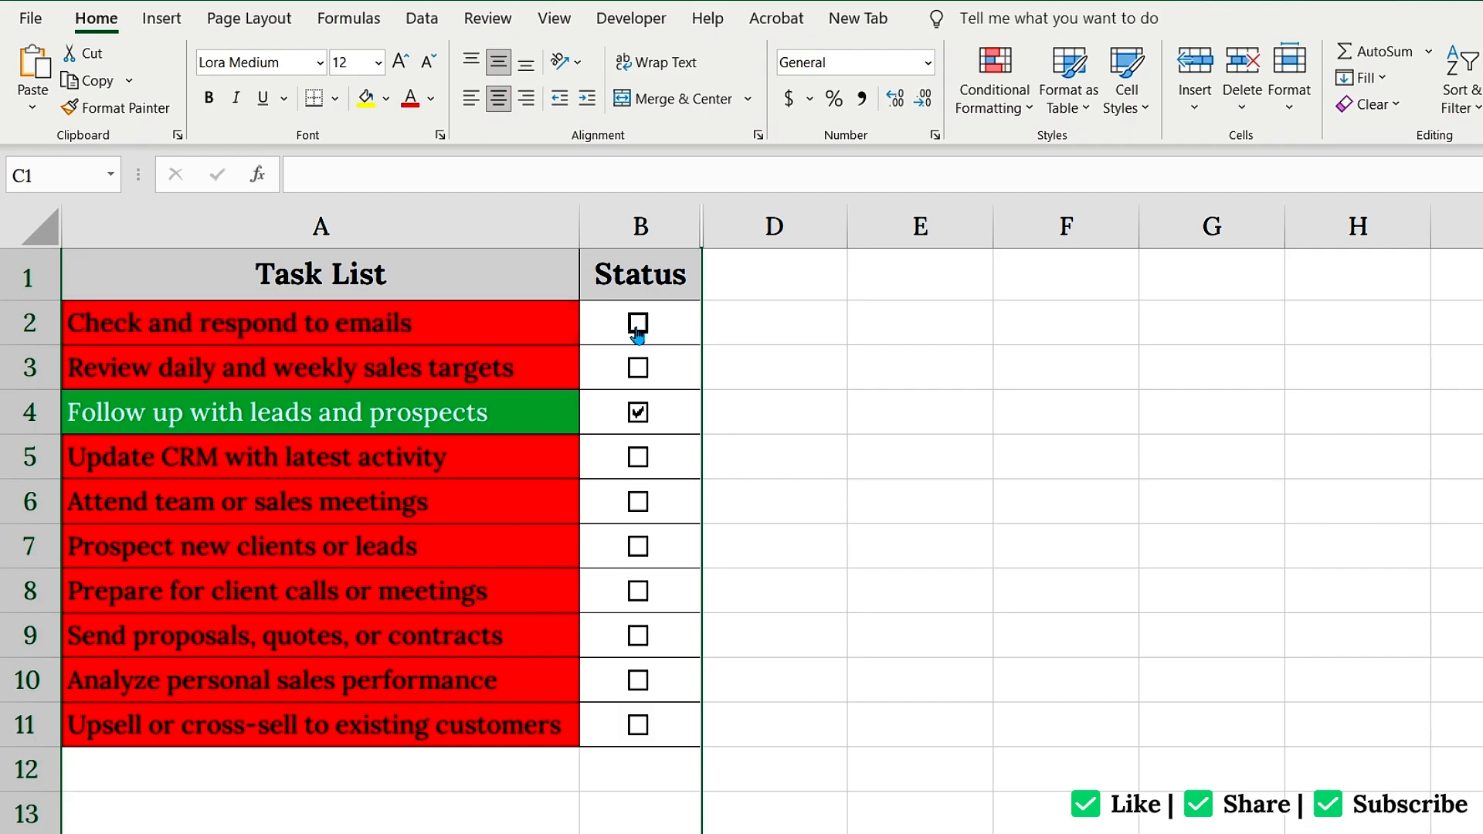
pyautogui.click(638, 328)
pyautogui.click(641, 373)
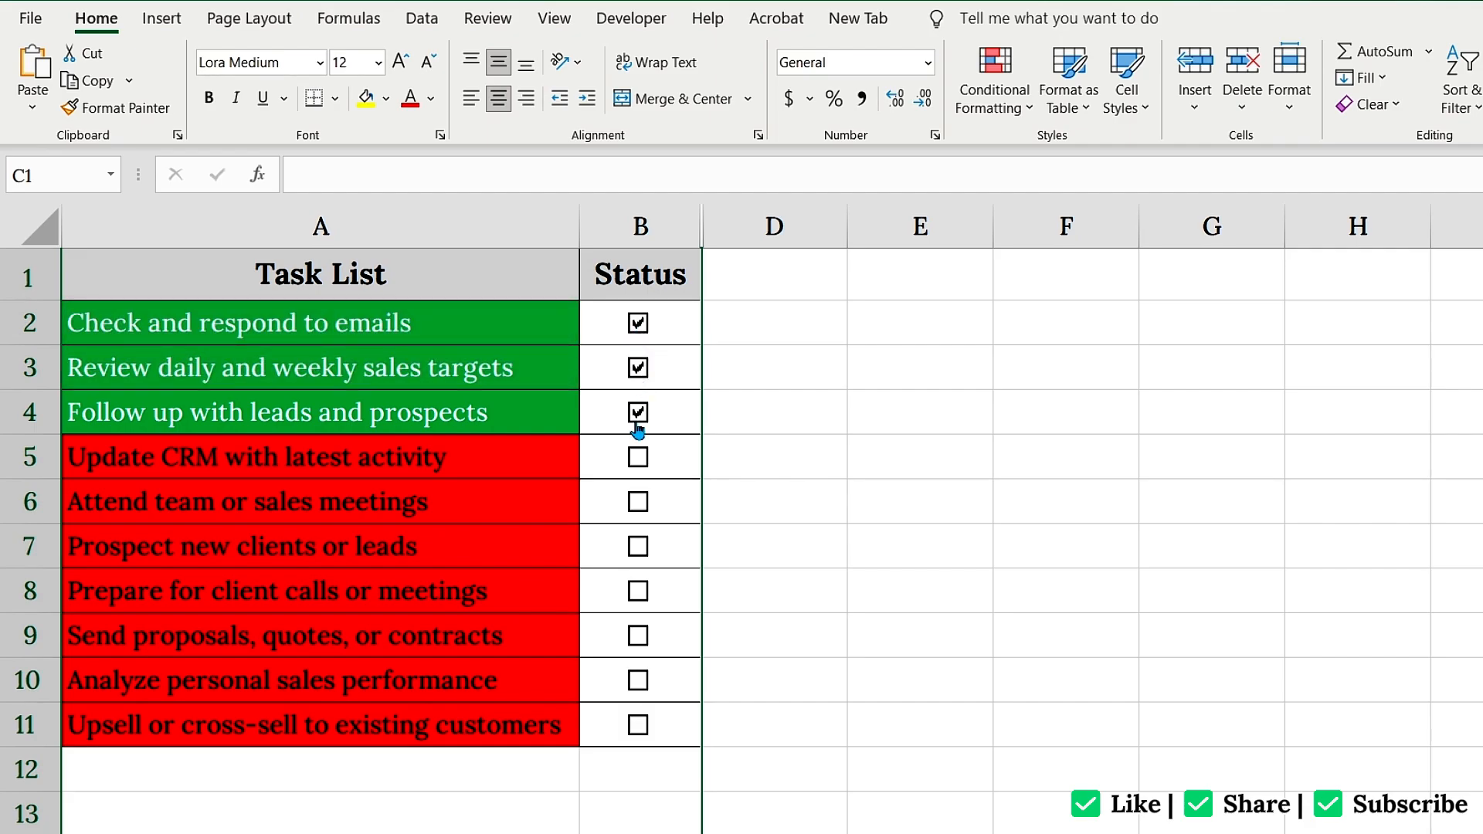
pyautogui.click(638, 459)
pyautogui.click(638, 547)
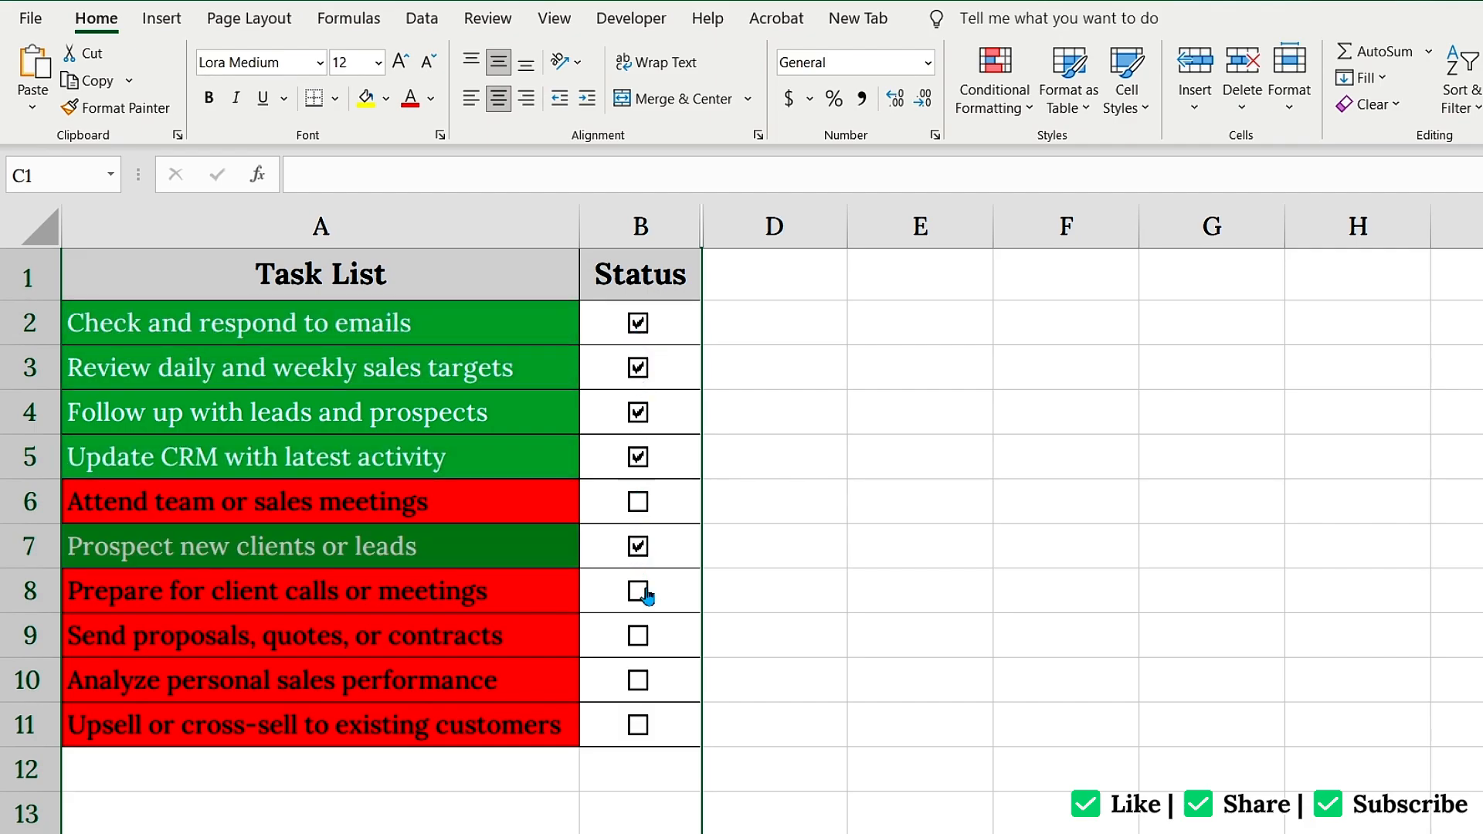
pyautogui.click(638, 592)
pyautogui.click(638, 680)
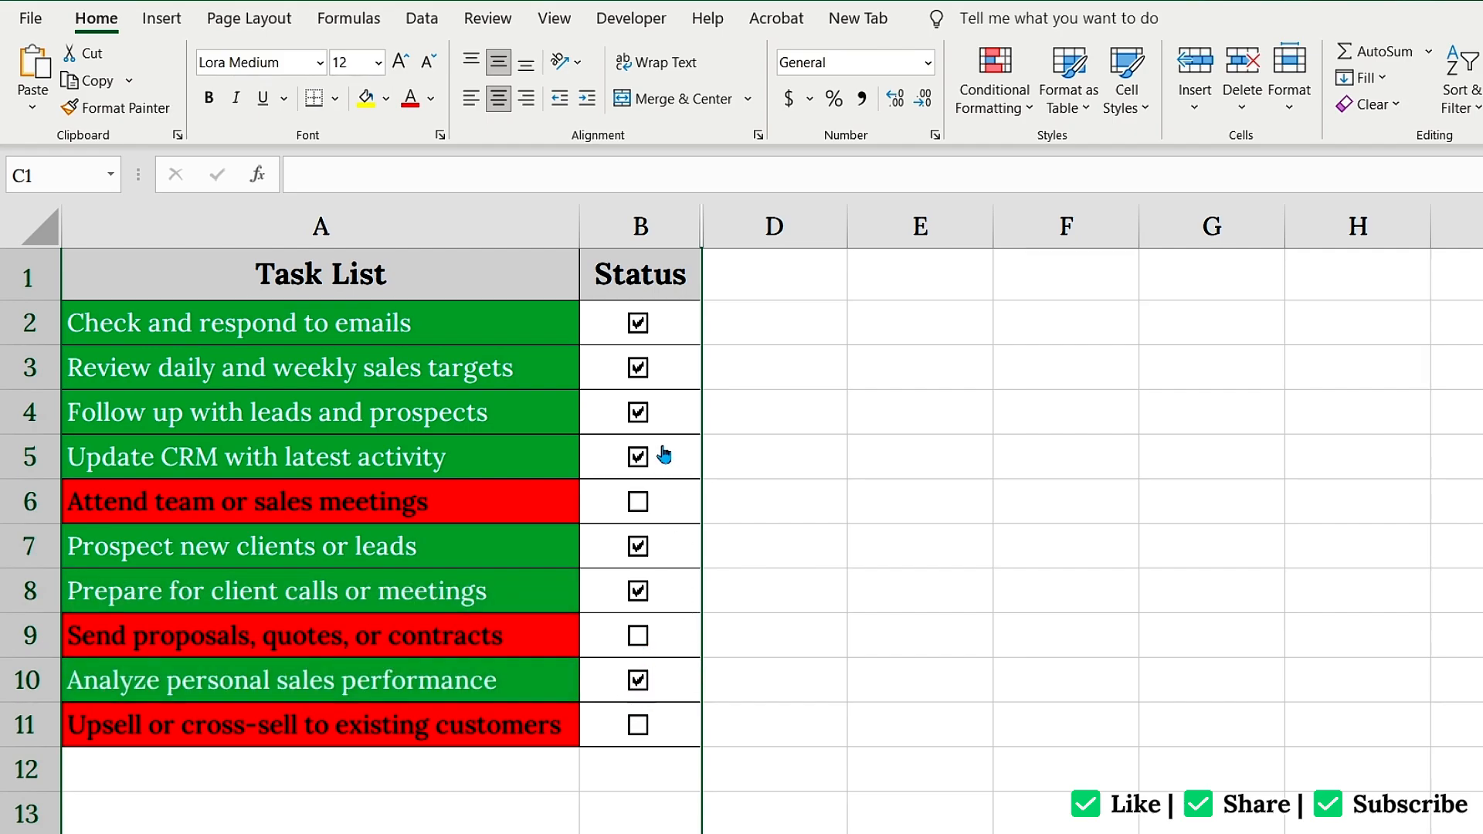